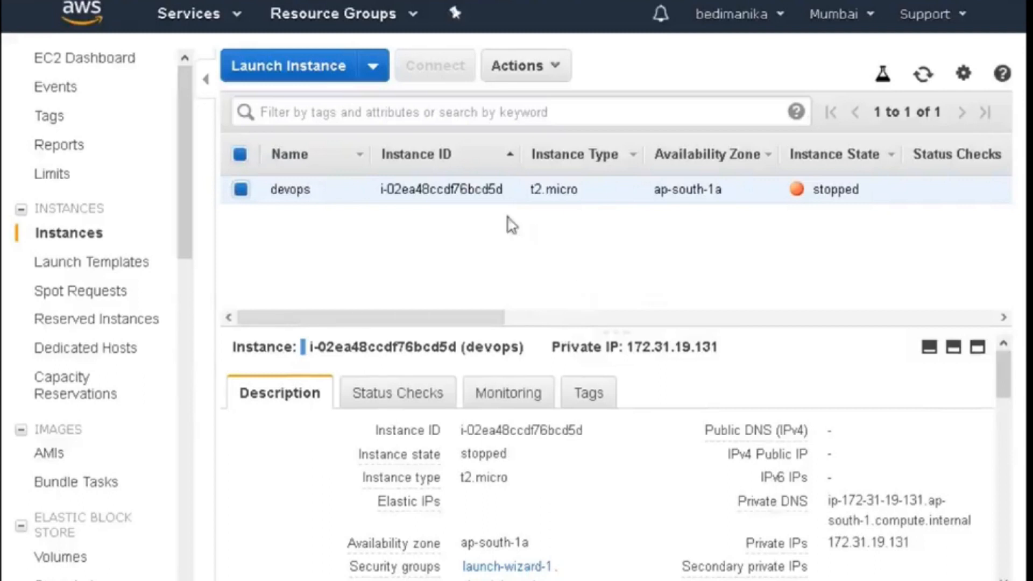
# Step: Start launching a new EC2 instance and restrict the quick-start machine images to free tier only
pyautogui.click(327, 76)
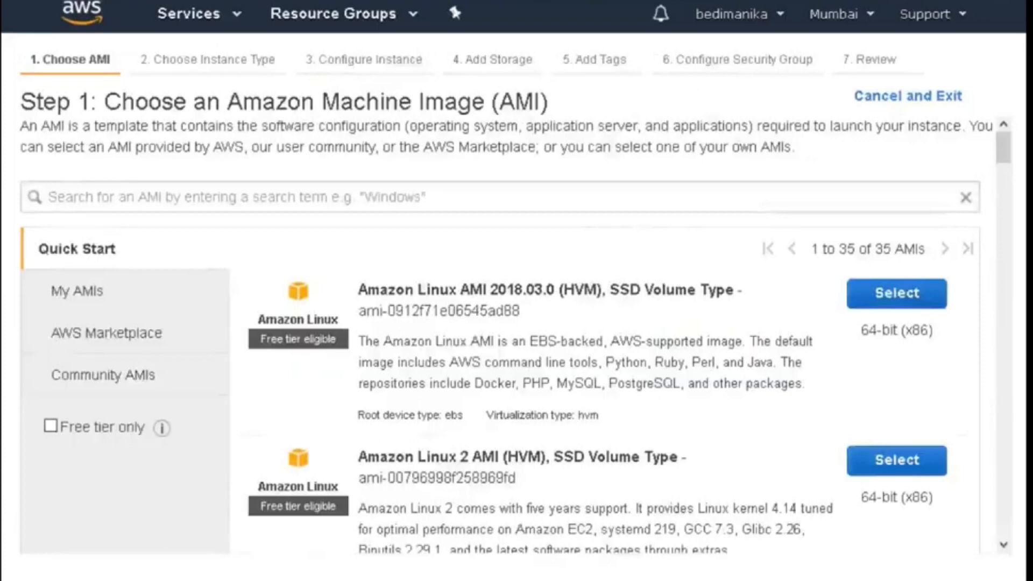
pyautogui.click(237, 19)
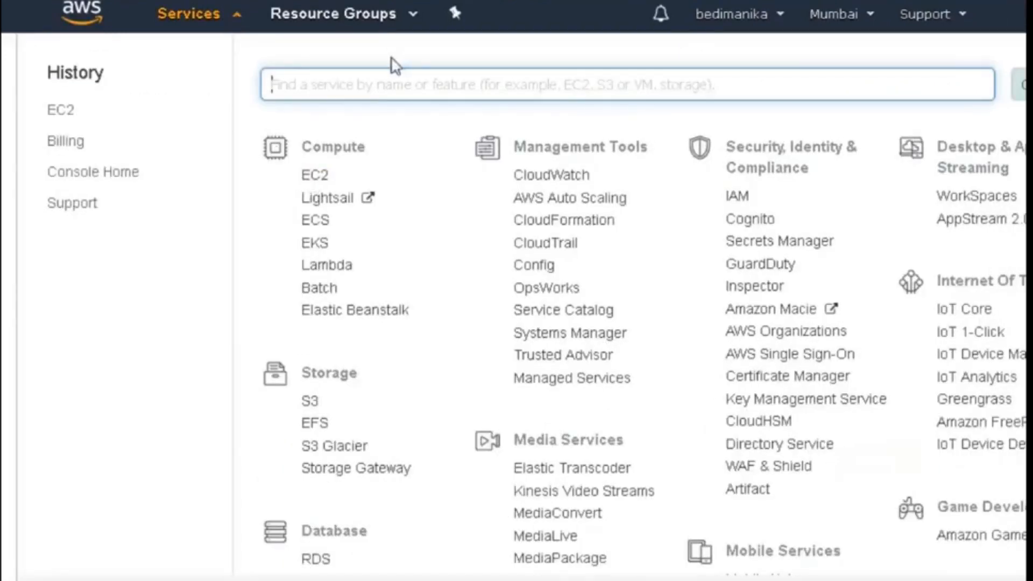
pyautogui.click(13, 578)
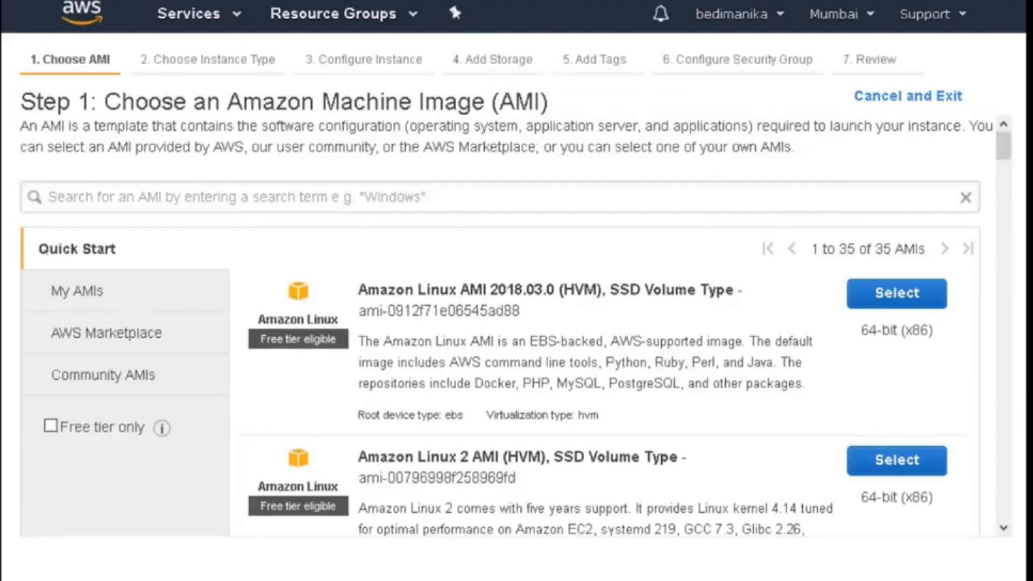
pyautogui.click(51, 427)
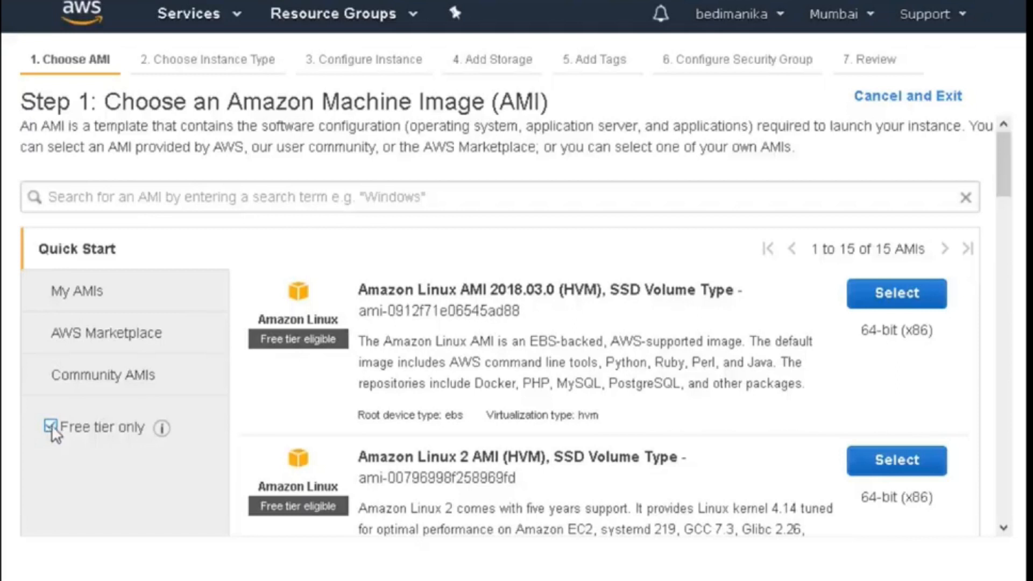
# Step: Show the community AMIs and filter them to the Ubuntu operating system
pyautogui.click(82, 385)
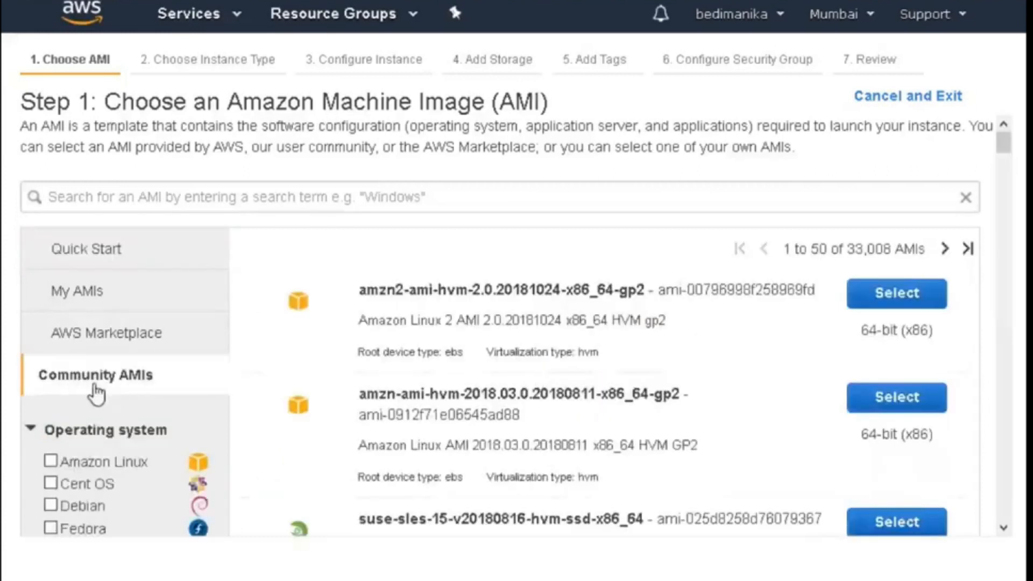
pyautogui.scroll(-3, 96, 395)
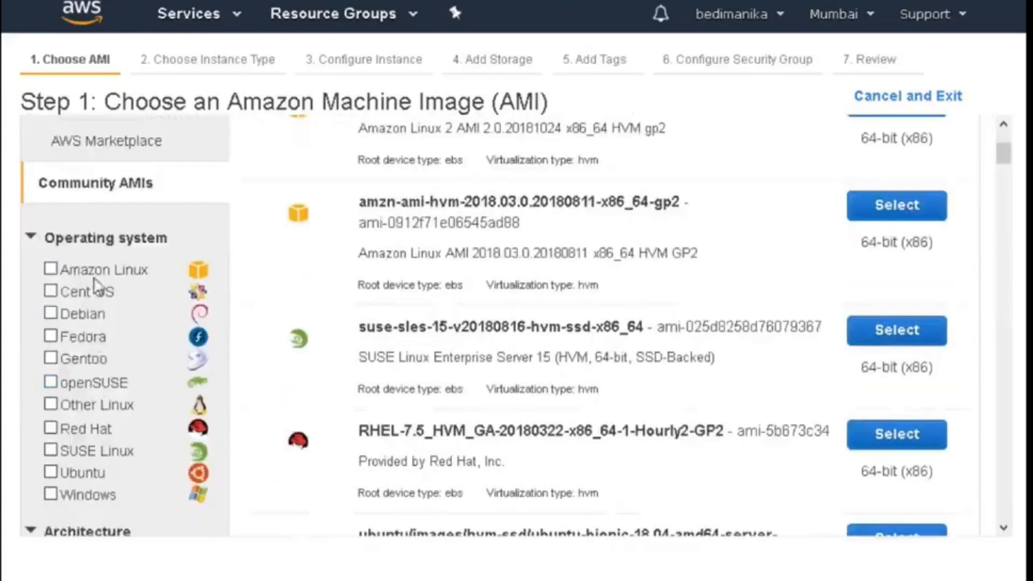
pyautogui.click(51, 472)
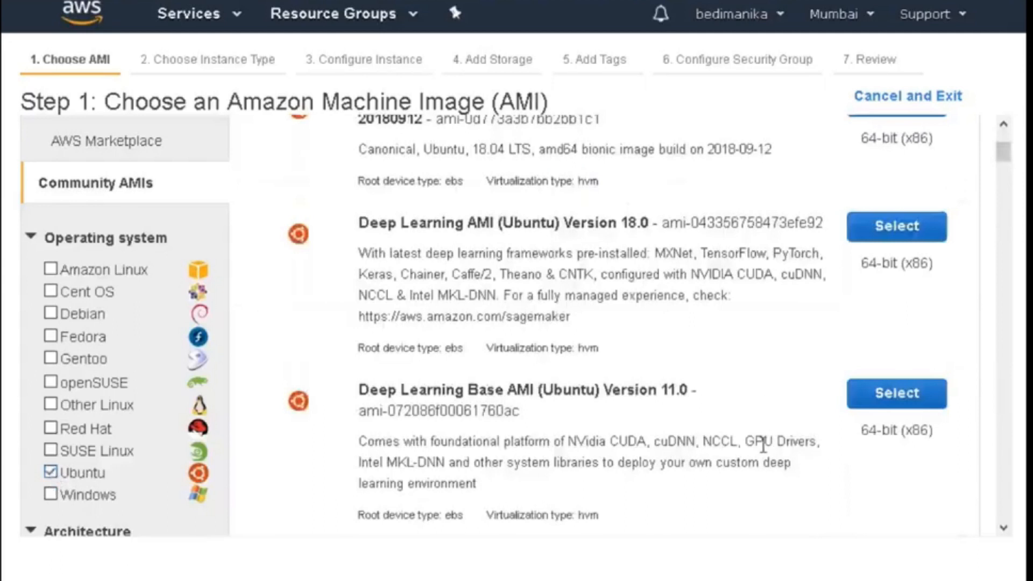
# Step: Find the ubuntu-xenial-16.04-amd64-server-20180912 image among the Ubuntu community AMIs and select it for the instance
pyautogui.scroll(3, 761, 439)
pyautogui.scroll(-3, 501, 326)
pyautogui.scroll(2, 763, 448)
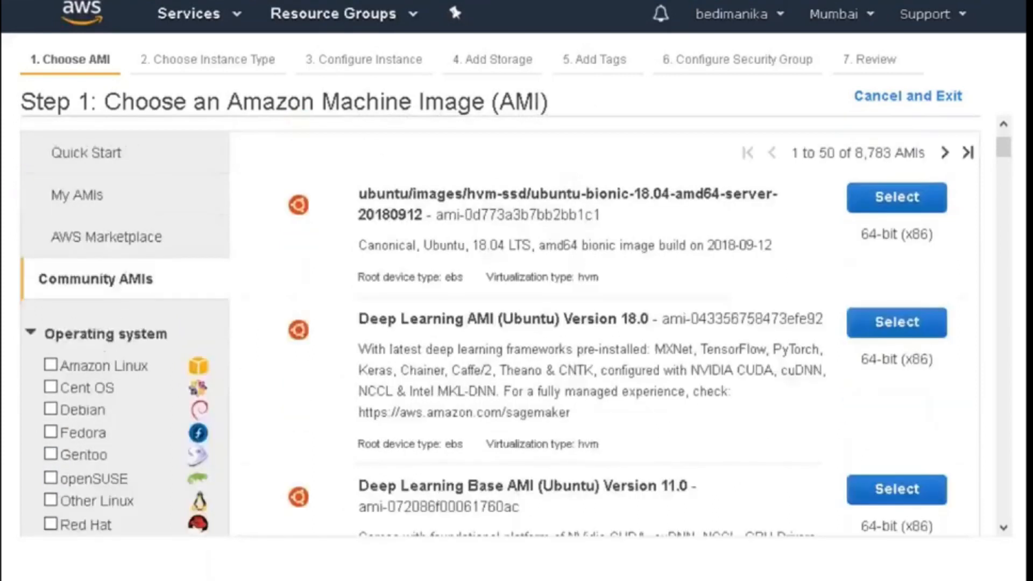
pyautogui.scroll(-5, 763, 448)
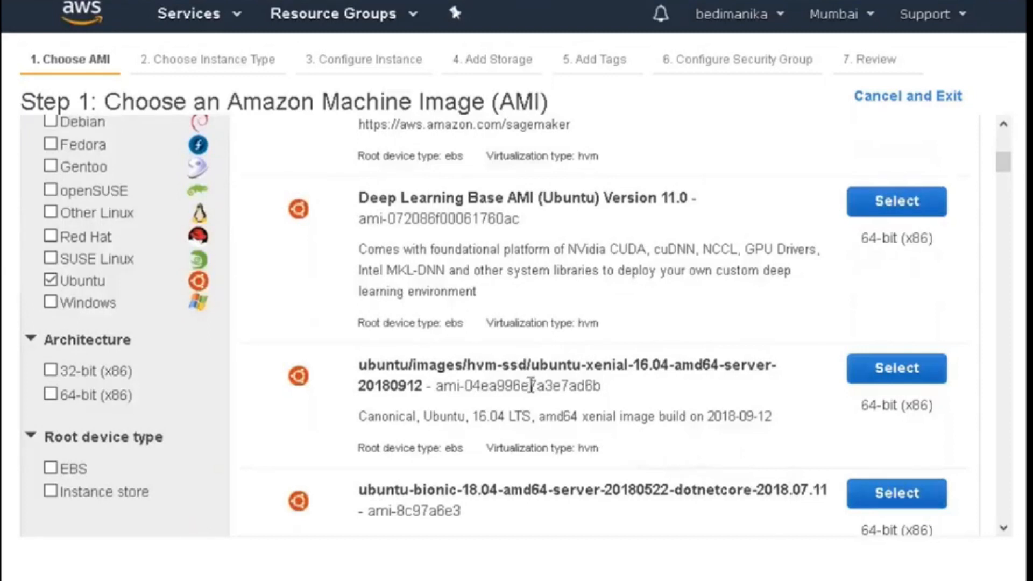
pyautogui.scroll(-3, 538, 349)
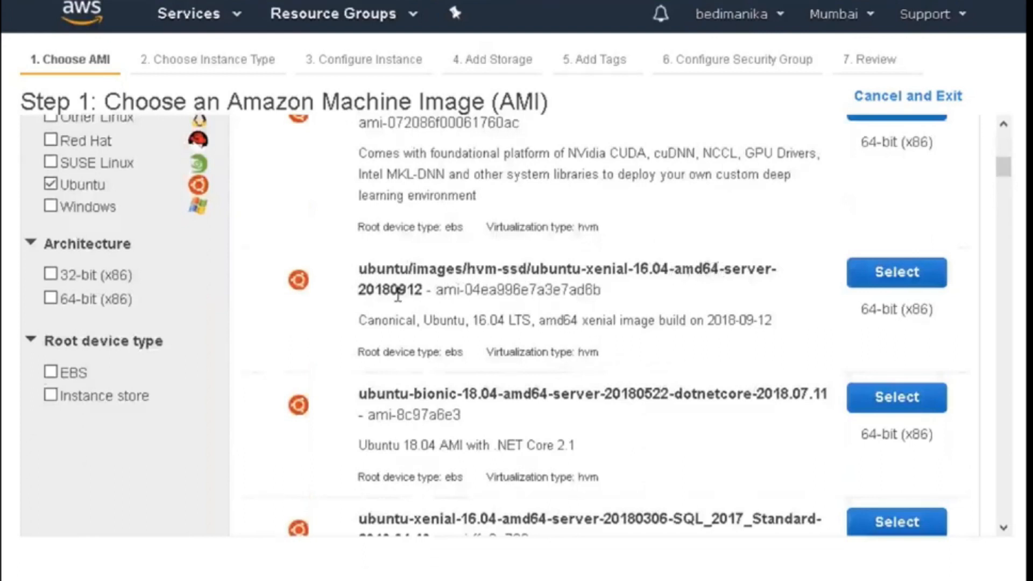
pyautogui.moveTo(801, 249)
pyautogui.mouseDown()
pyautogui.moveTo(538, 246)
pyautogui.moveTo(301, 304)
pyautogui.moveTo(683, 312)
pyautogui.moveTo(777, 248)
pyautogui.moveTo(764, 243)
pyautogui.mouseUp()
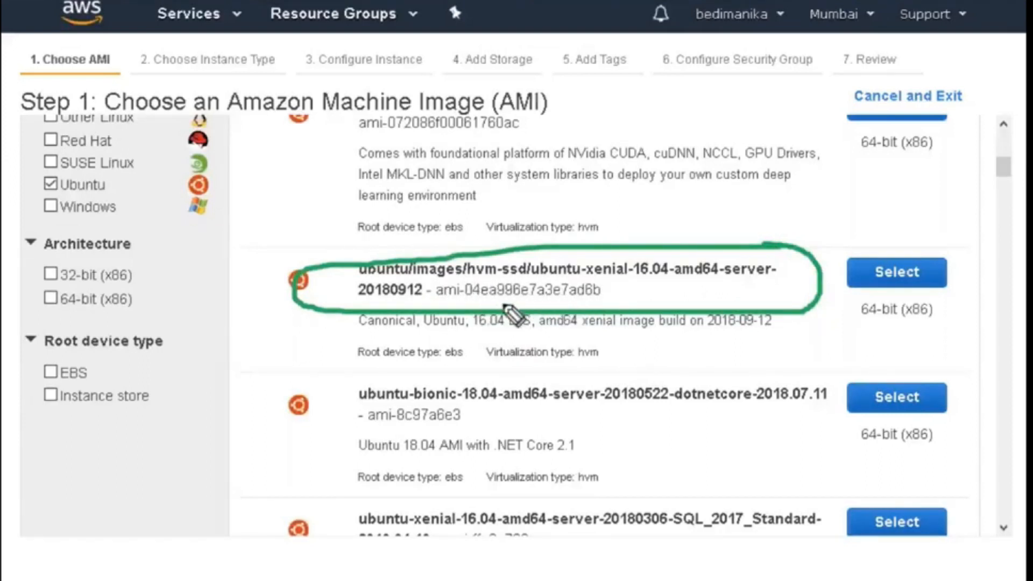
pyautogui.moveTo(465, 335); pyautogui.dragTo(516, 346)
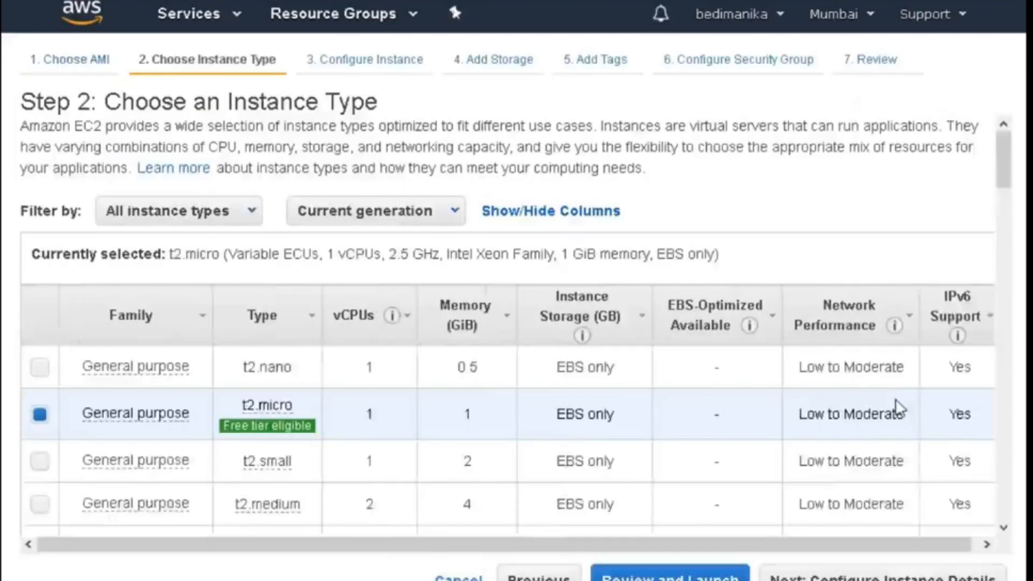
# Step: Compare the available instance types and continue to the instance details with the free tier eligible t2.micro
pyautogui.scroll(-3, 897, 407)
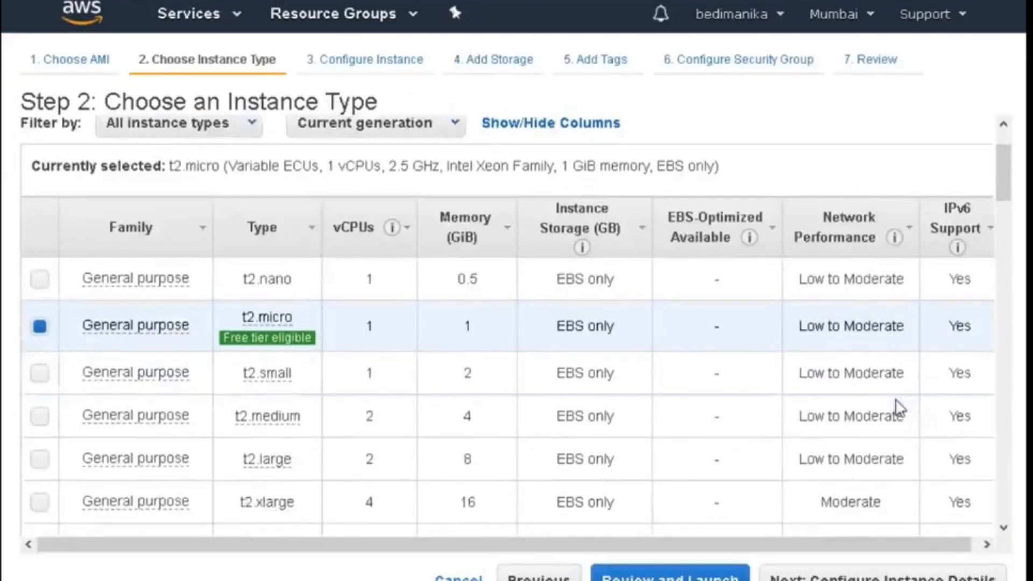
pyautogui.scroll(-1, 898, 407)
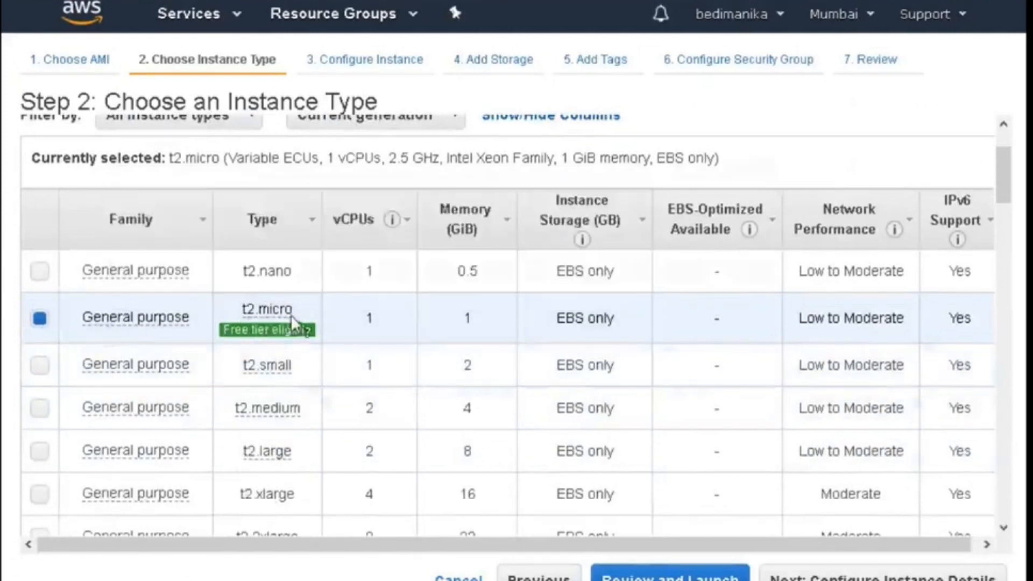
pyautogui.moveTo(301, 338)
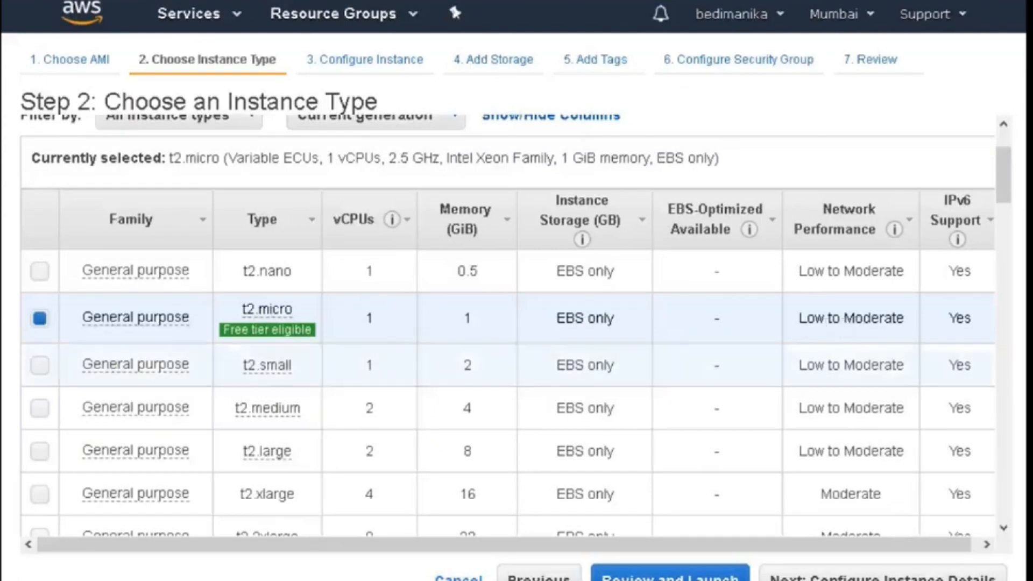
pyautogui.scroll(-4, 102, 404)
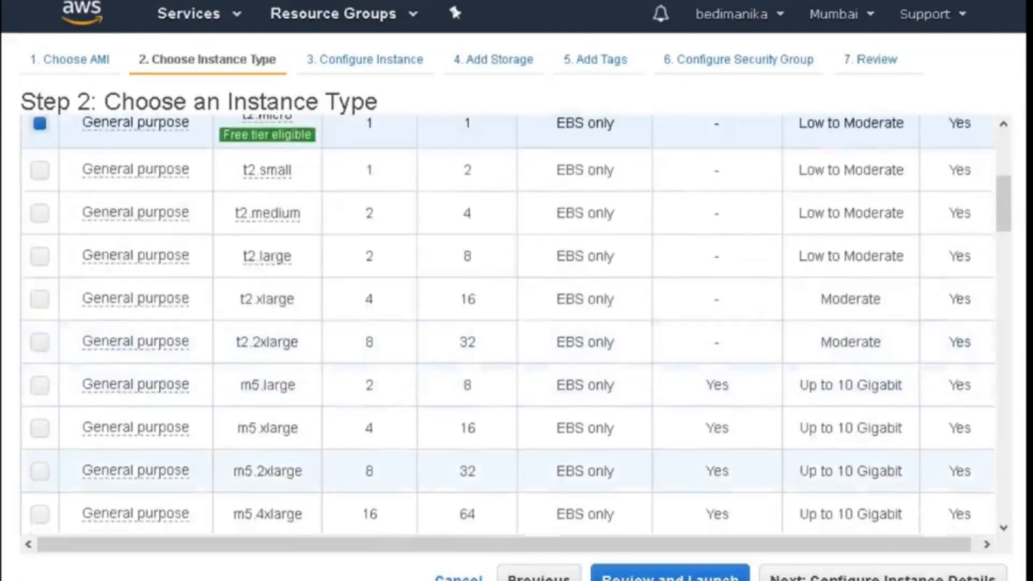
pyautogui.scroll(-5, 300, 468)
pyautogui.scroll(5, 302, 483)
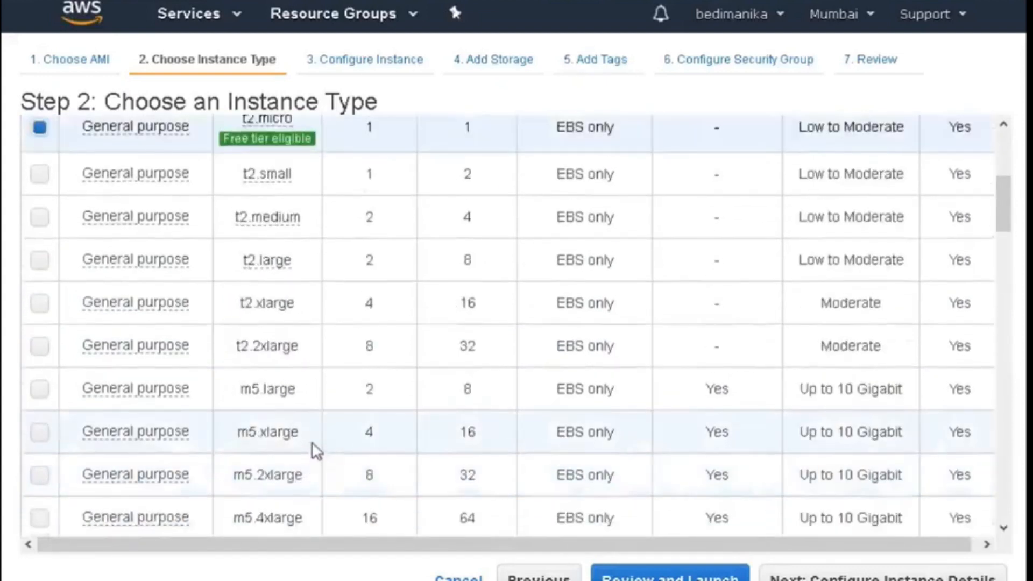
pyautogui.scroll(3, 312, 444)
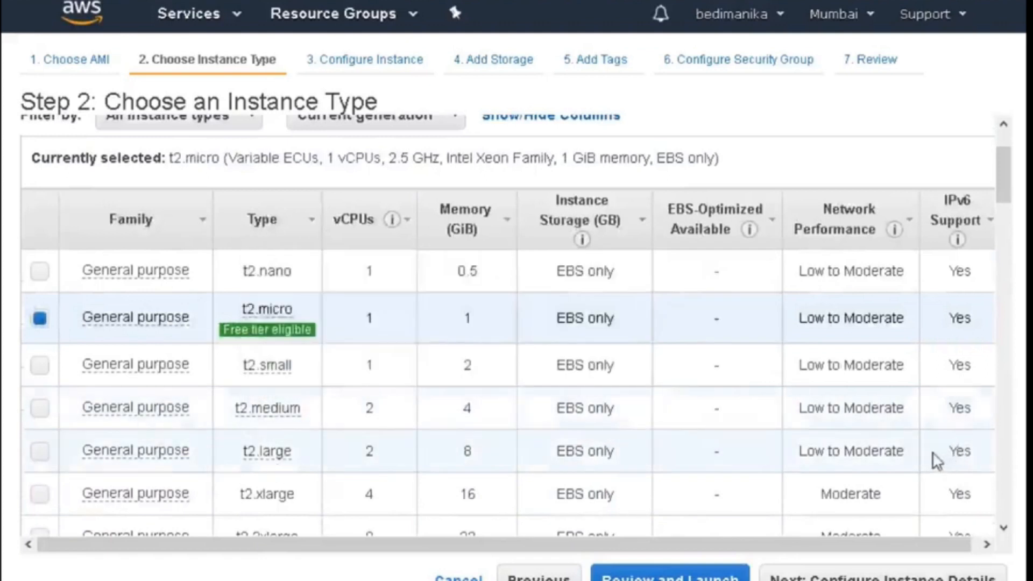
pyautogui.scroll(1, 829, 432)
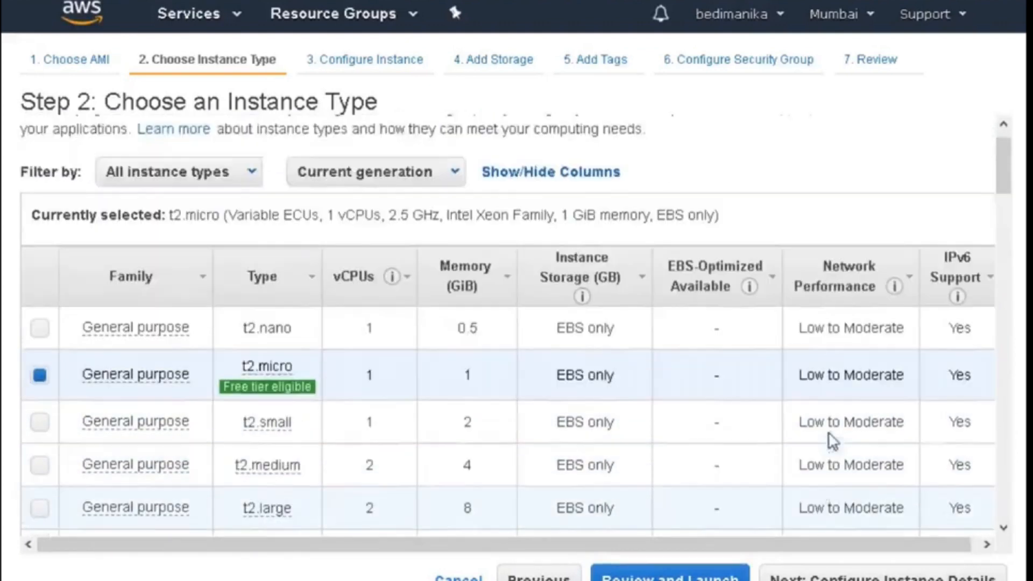
pyautogui.scroll(-1, 191, 401)
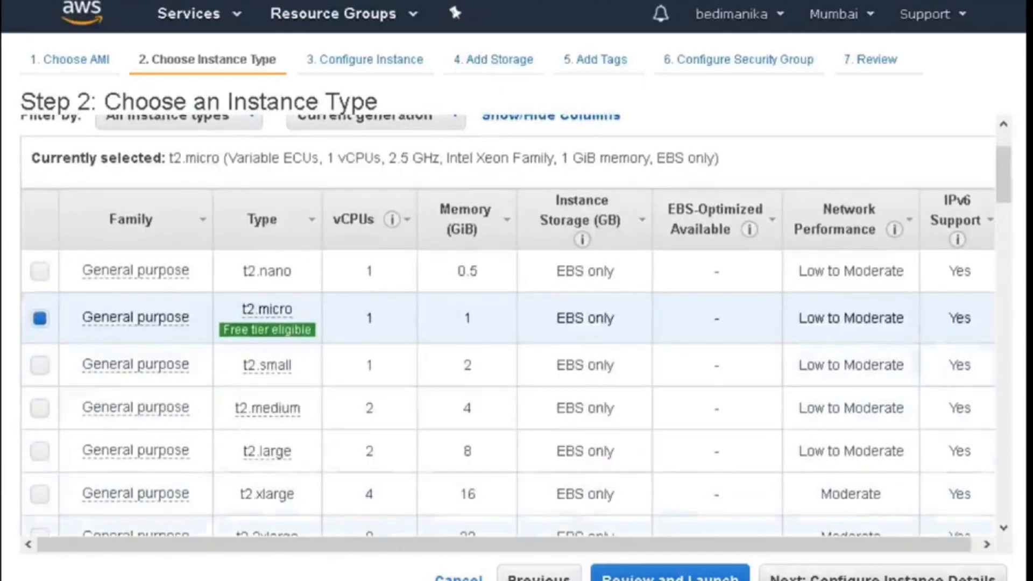
pyautogui.moveTo(135, 366)
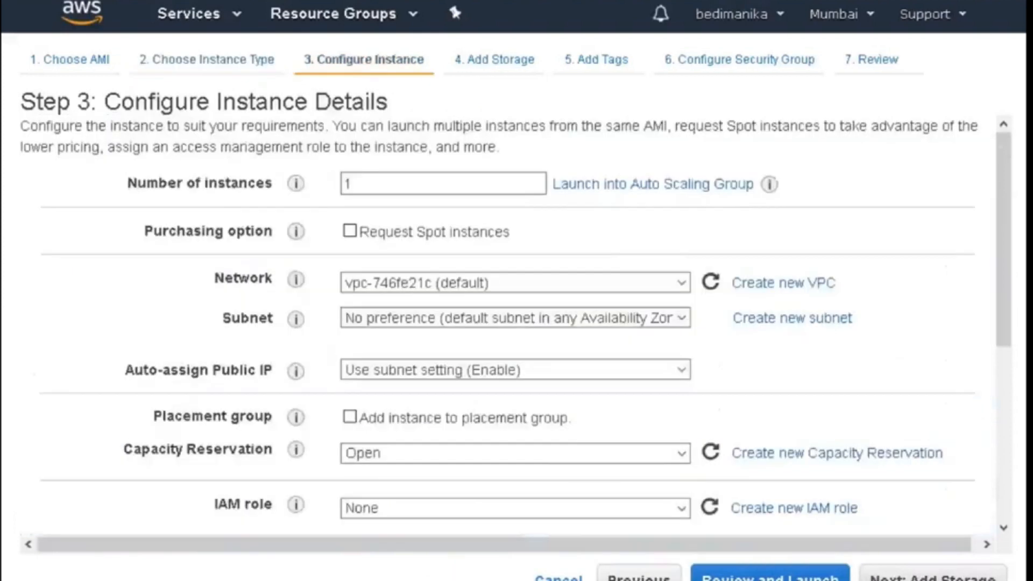
# Step: Accept the default instance details, storage and tags to reach the security group configuration
pyautogui.click(393, 184)
pyautogui.click(933, 578)
pyautogui.click(380, 304)
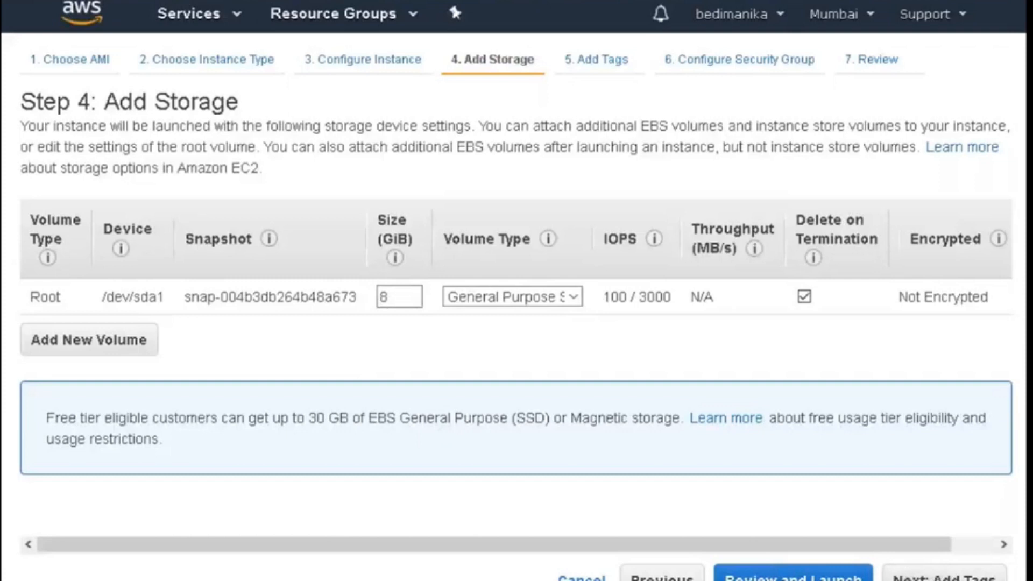
pyautogui.click(944, 576)
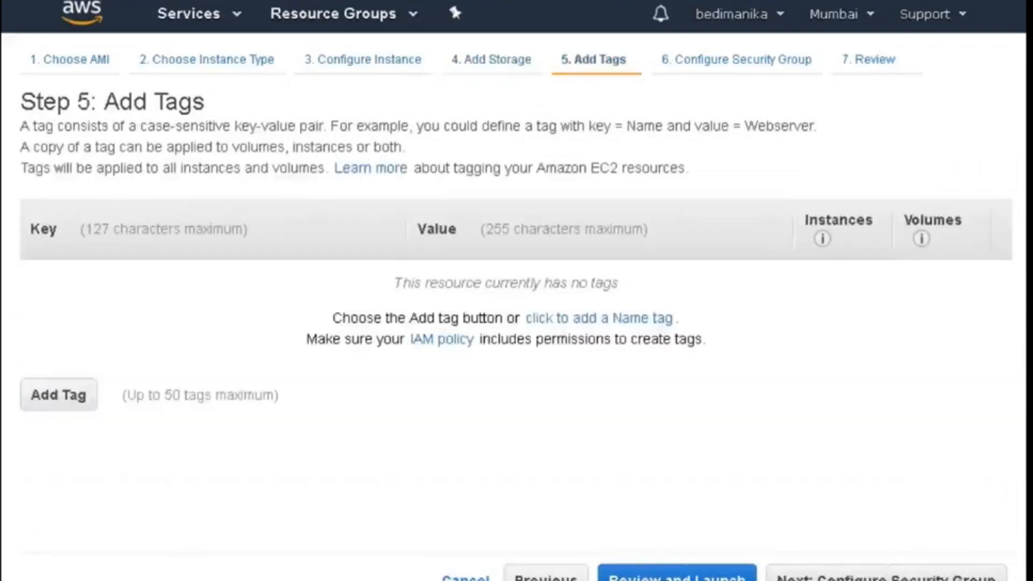
pyautogui.click(887, 578)
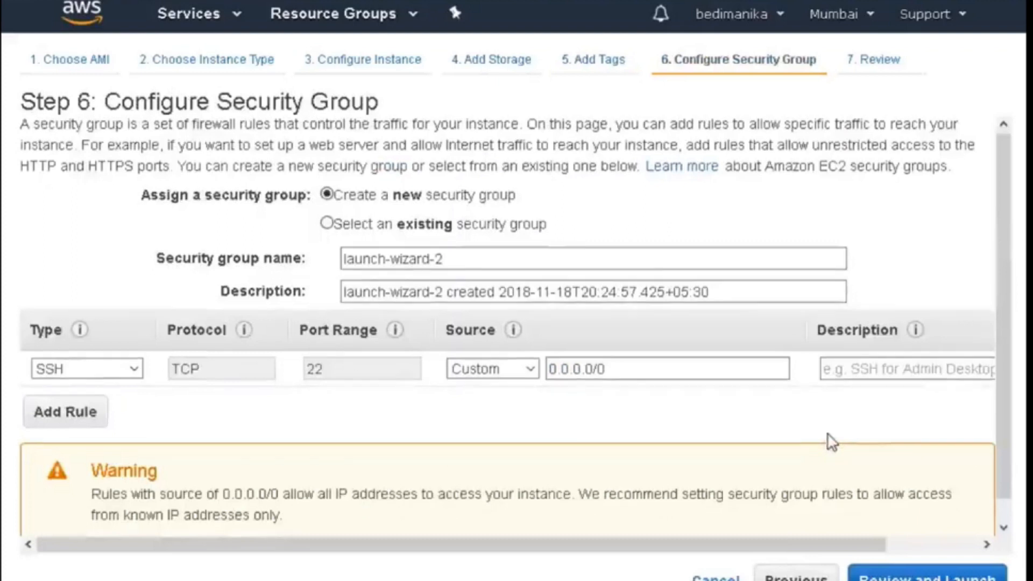
# Step: Add a Custom ICMP Rule - IPv4 to the new security group
pyautogui.scroll(-1, 832, 442)
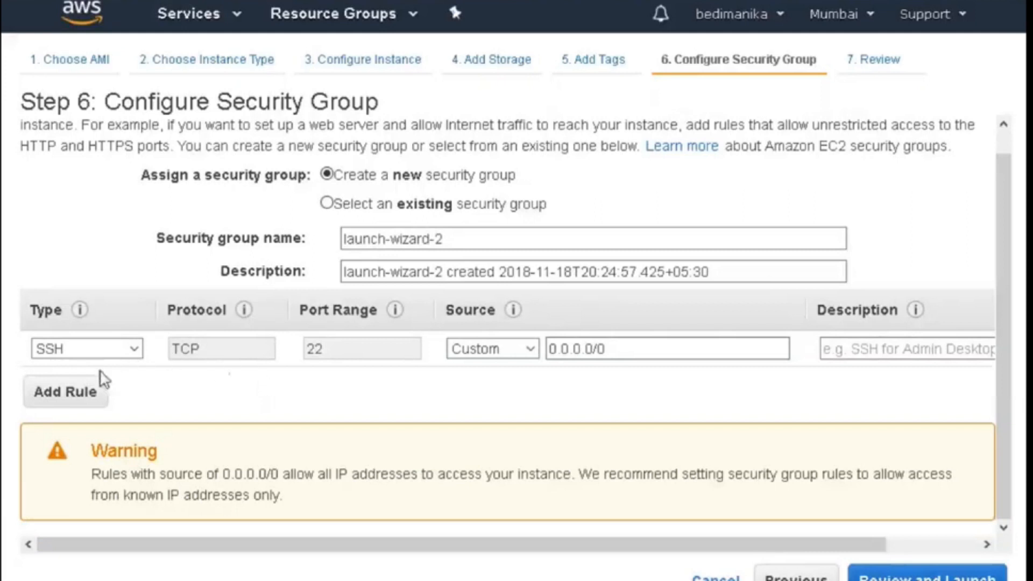
pyautogui.click(67, 399)
pyautogui.click(138, 384)
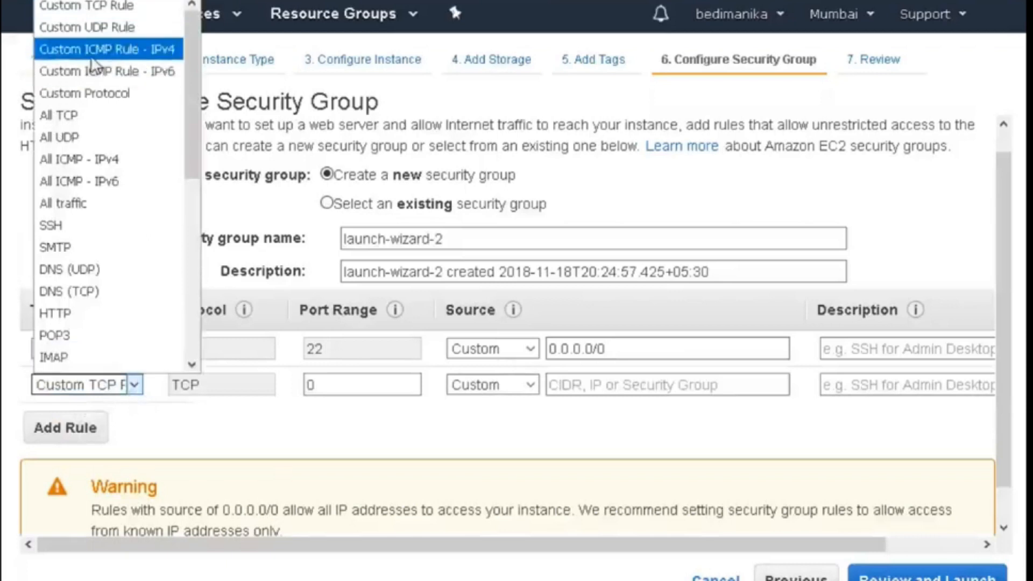
pyautogui.click(144, 58)
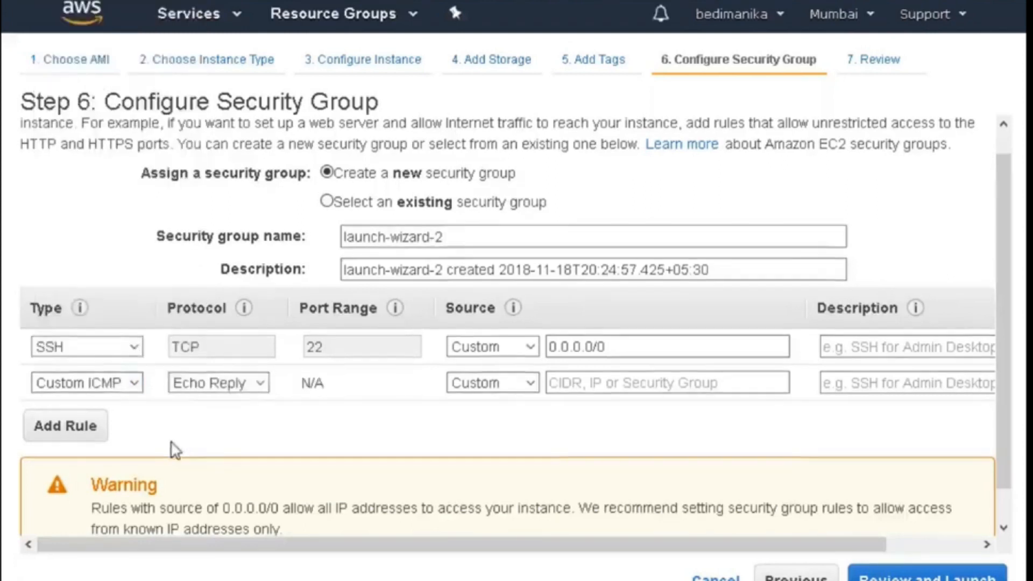
# Step: Add an All ICMP - IPv4 rule to the security group
pyautogui.scroll(-1, 108, 419)
pyautogui.click(86, 398)
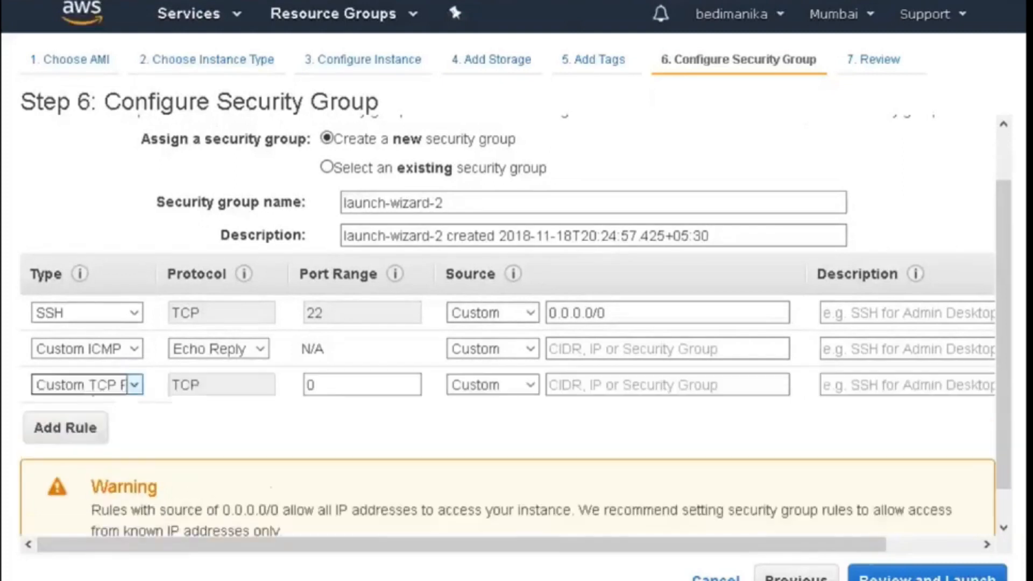
pyautogui.click(133, 387)
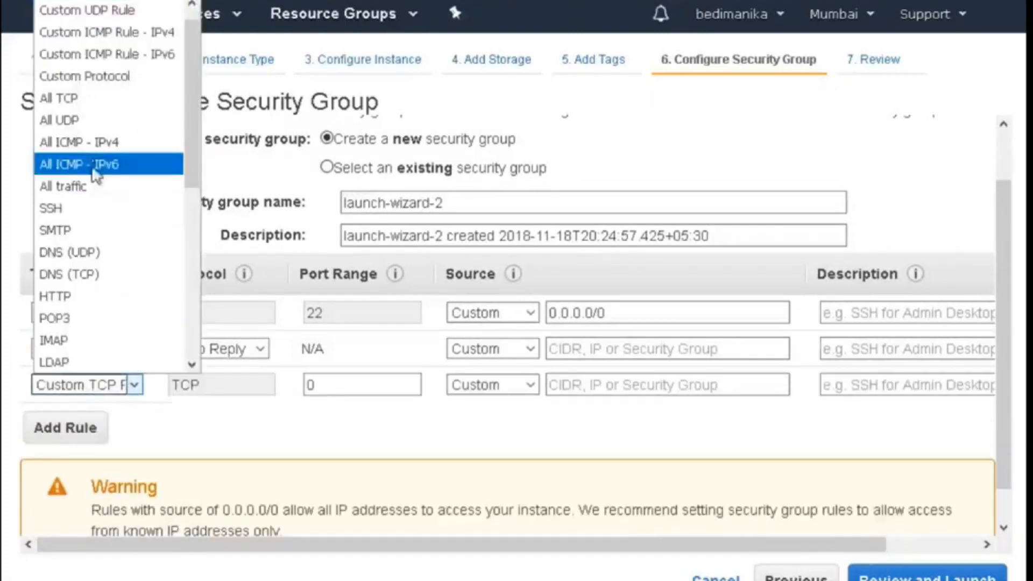
pyautogui.click(120, 150)
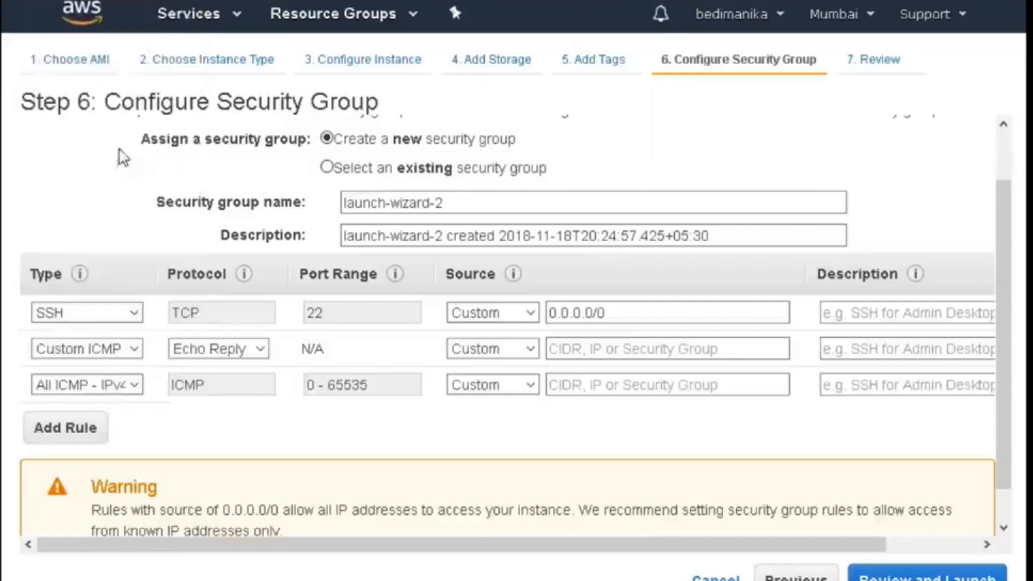
# Step: Add a security group rule of type All traffic
pyautogui.click(65, 428)
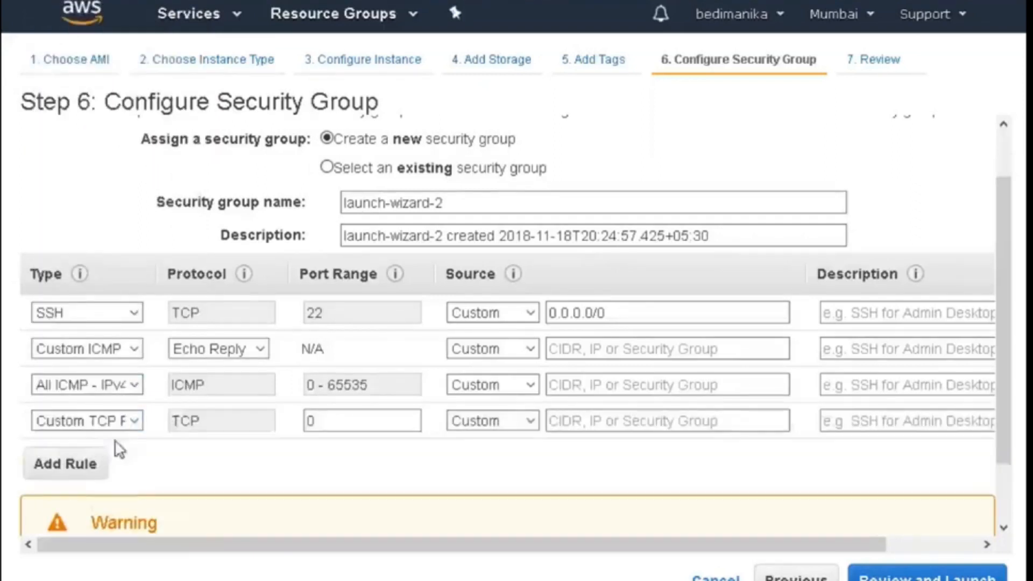
pyautogui.click(107, 422)
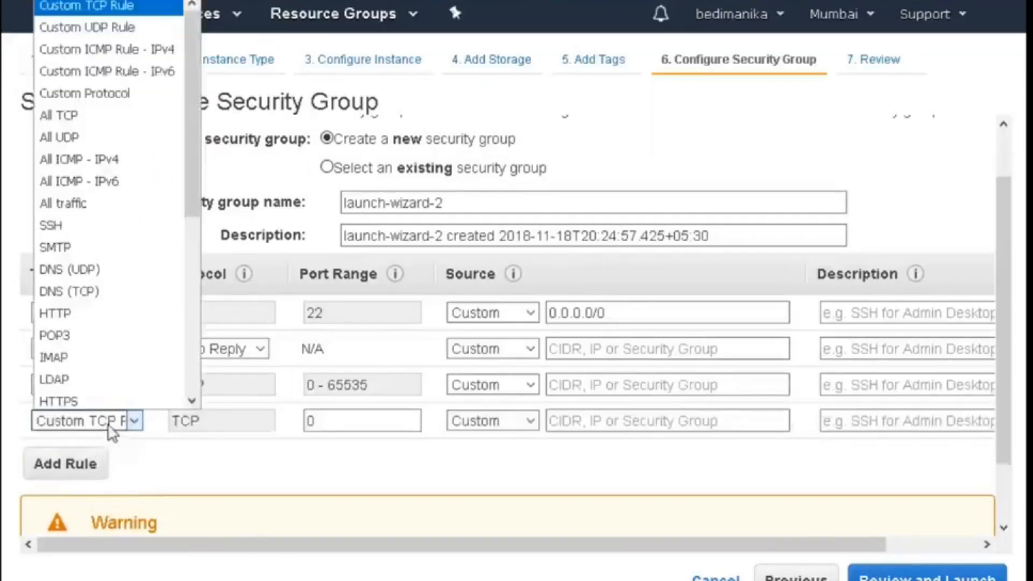
pyautogui.click(80, 203)
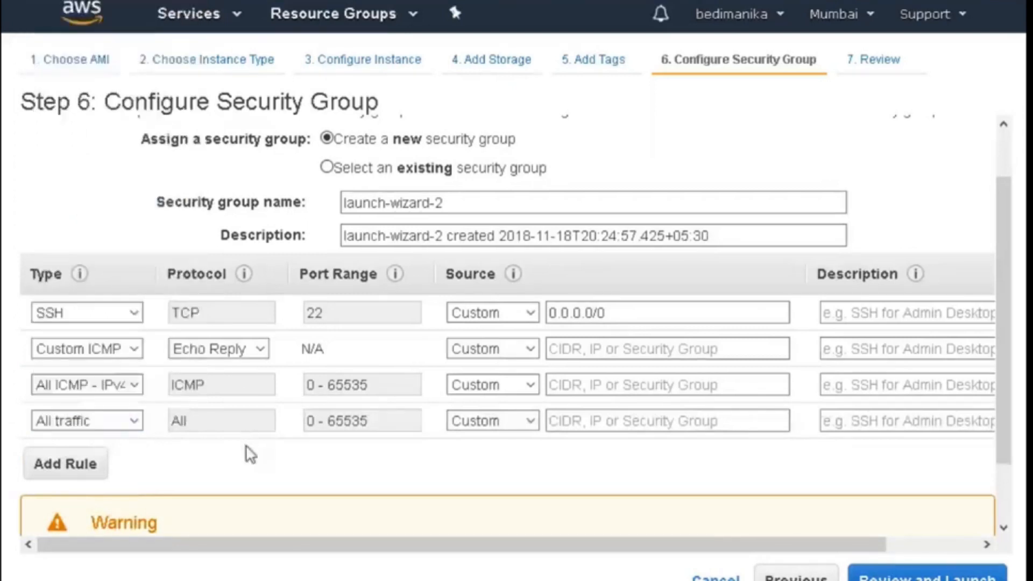
# Step: Add another inbound rule to the security group and set its type to HTTP
pyautogui.scroll(-2, 247, 455)
pyautogui.click(60, 405)
pyautogui.click(111, 391)
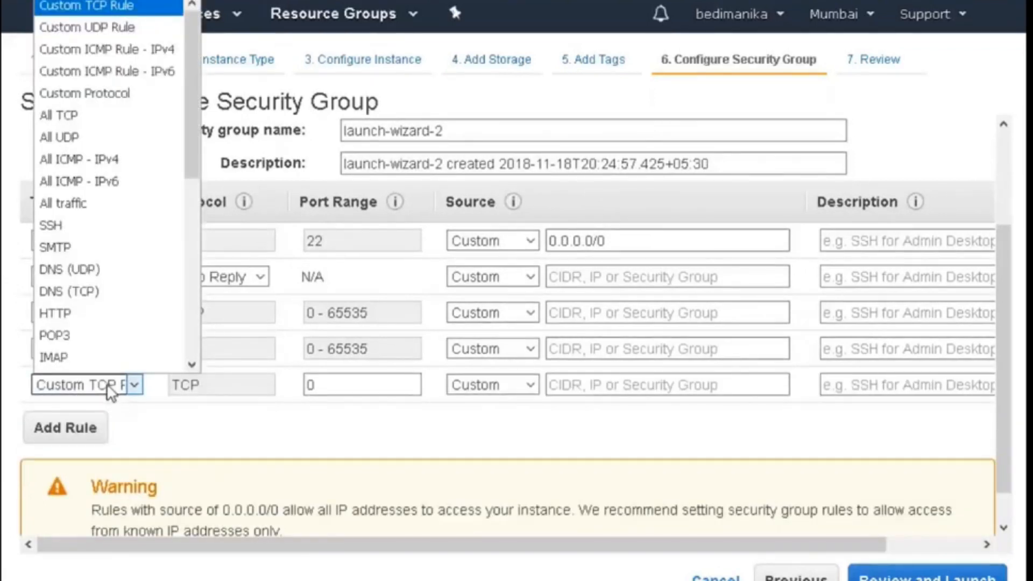
pyautogui.scroll(-1, 73, 298)
pyautogui.click(68, 290)
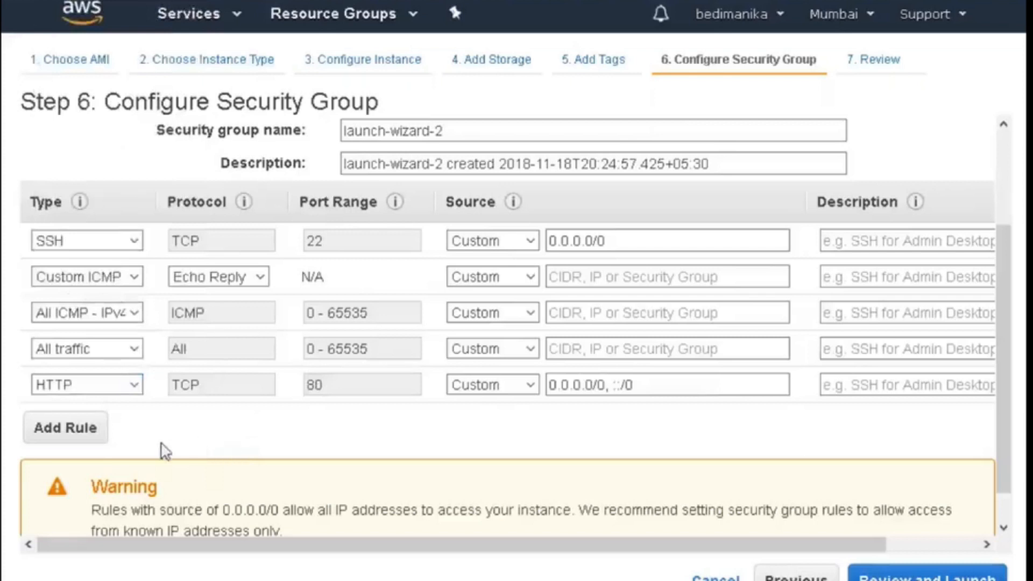
# Step: Add another inbound rule to the security group and set its type to HTTPS
pyautogui.click(47, 434)
pyautogui.click(112, 431)
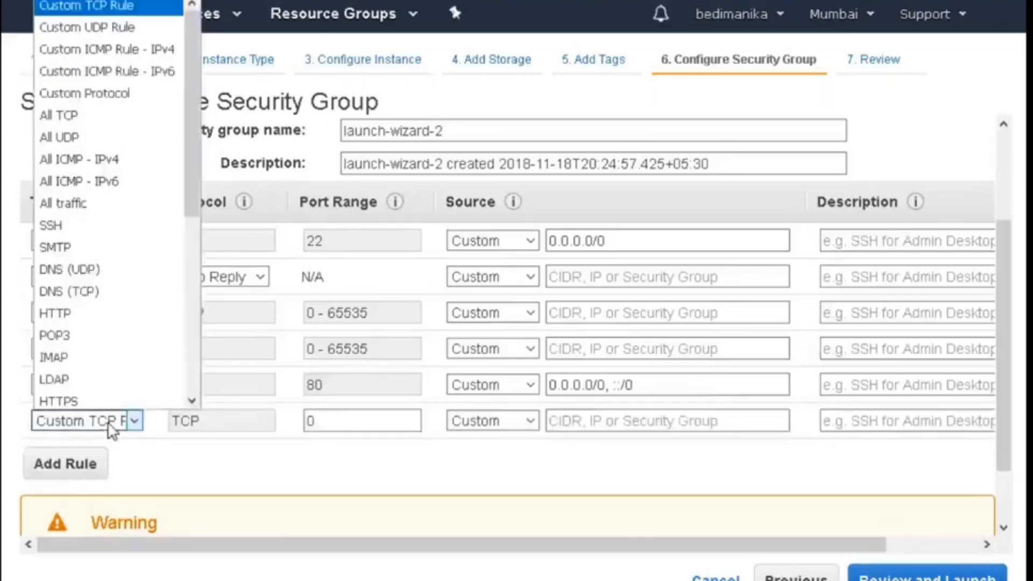
pyautogui.click(81, 398)
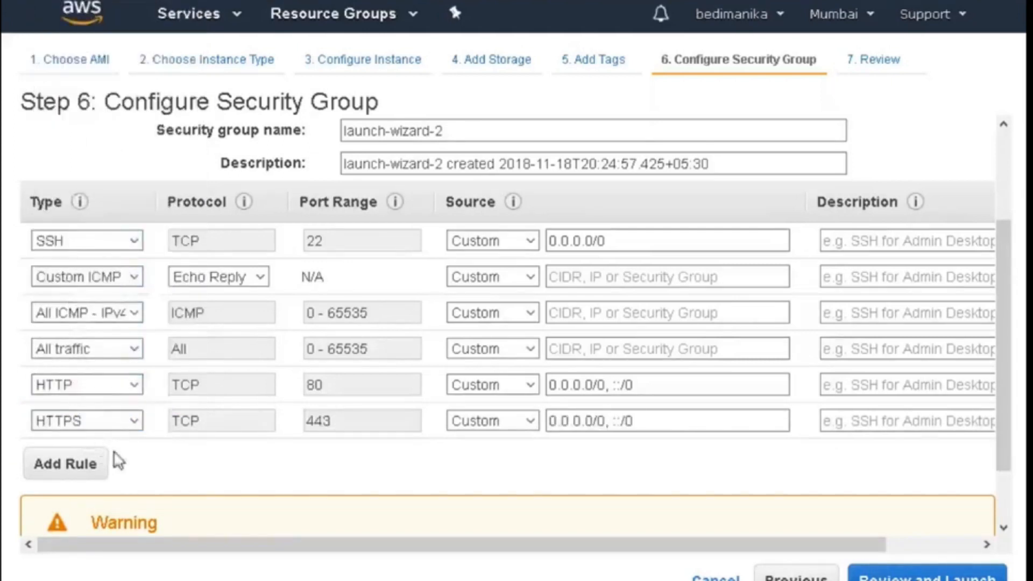
# Step: Set the source of all six security group rules, from SSH down to HTTPS, to Anywhere
pyautogui.scroll(-1, 212, 523)
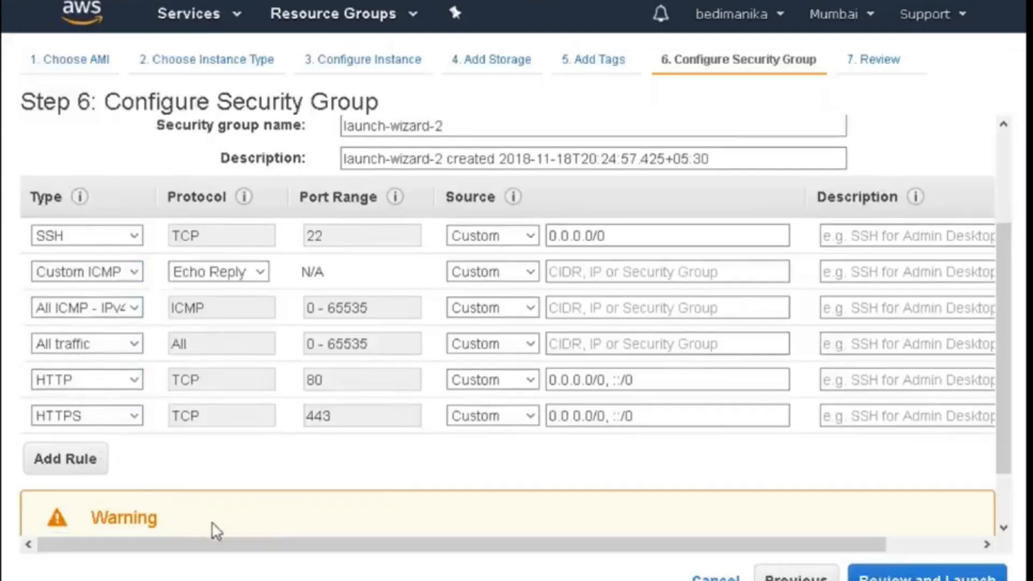
pyautogui.scroll(1, 215, 519)
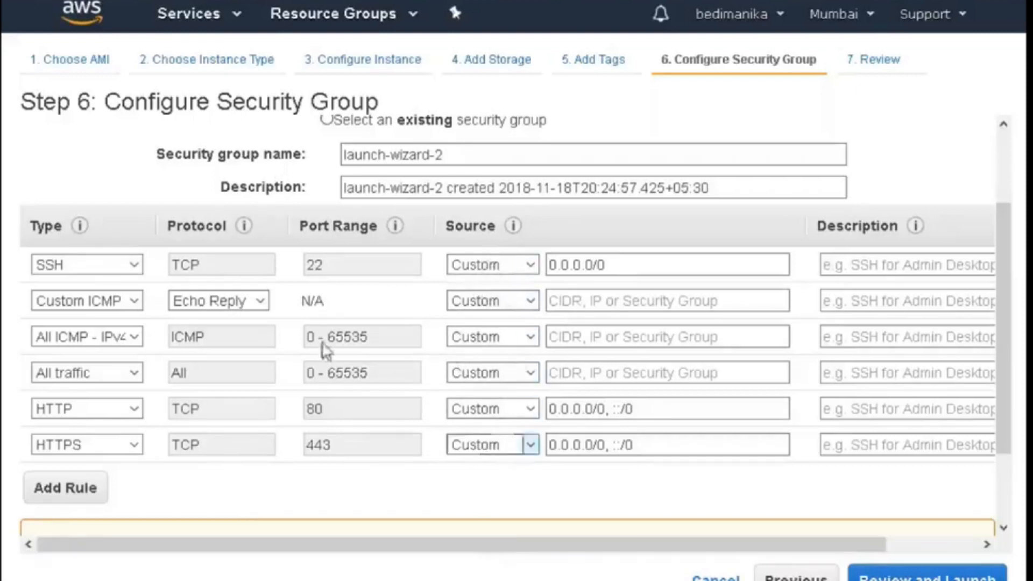
pyautogui.click(487, 269)
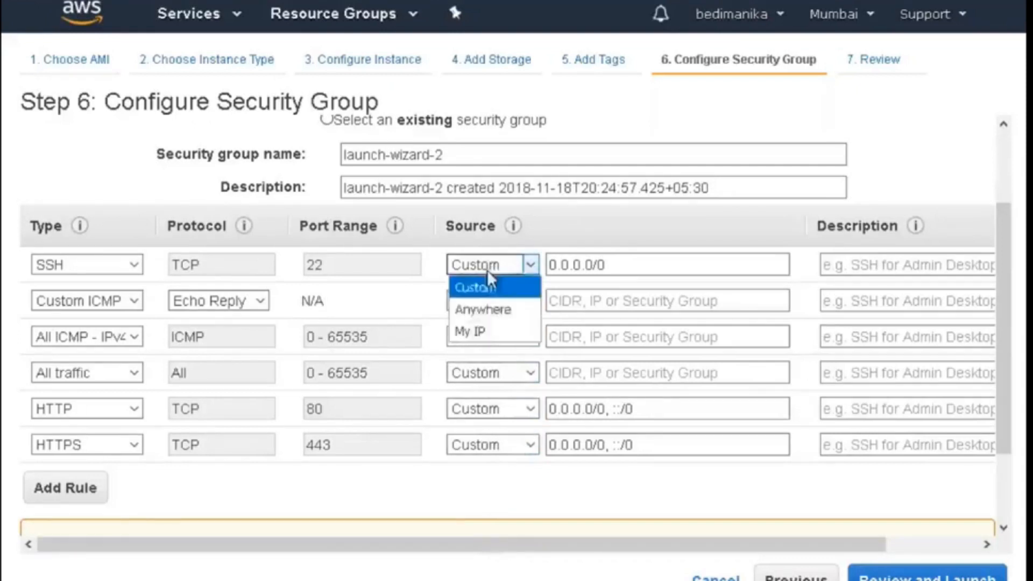
pyautogui.click(484, 311)
pyautogui.click(515, 307)
pyautogui.click(483, 344)
pyautogui.click(506, 337)
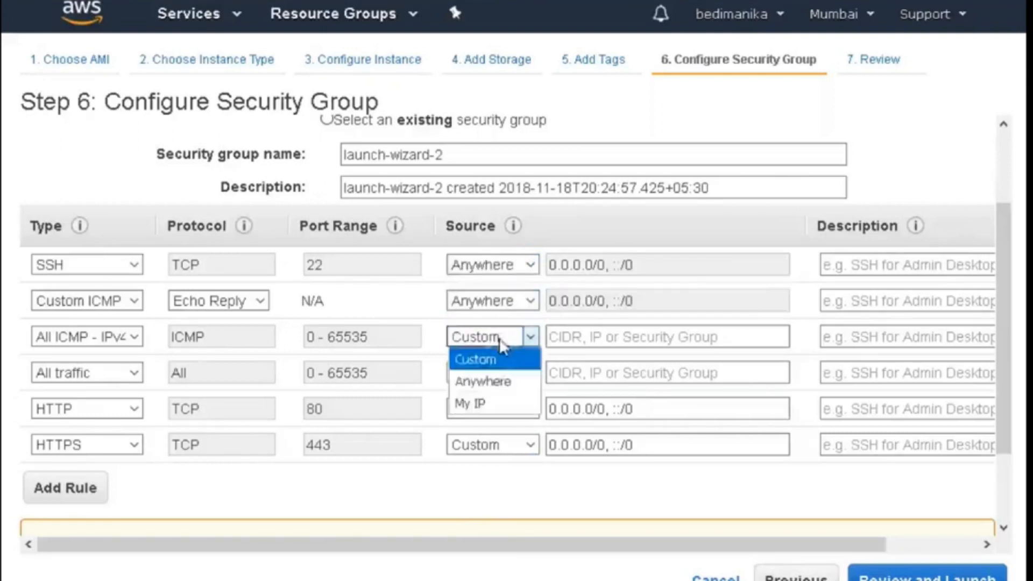
pyautogui.click(499, 378)
pyautogui.click(493, 373)
pyautogui.click(484, 415)
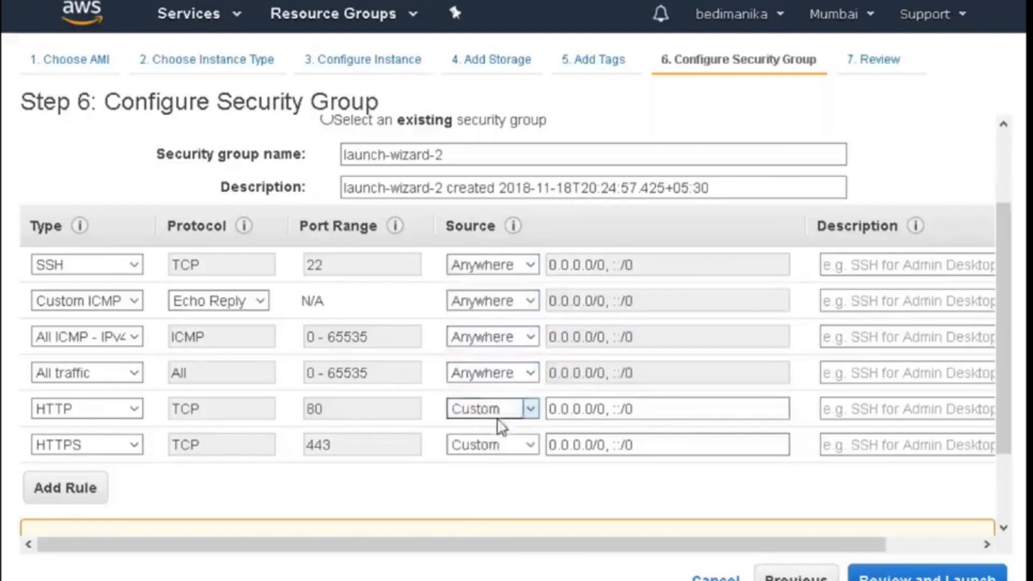
pyautogui.click(501, 410)
pyautogui.click(493, 455)
pyautogui.click(525, 446)
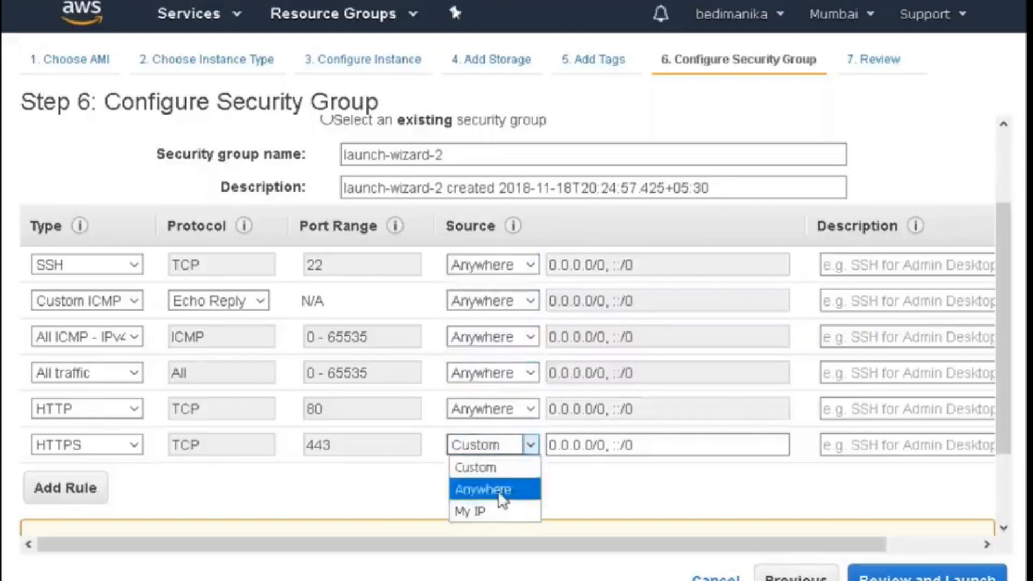
pyautogui.click(476, 491)
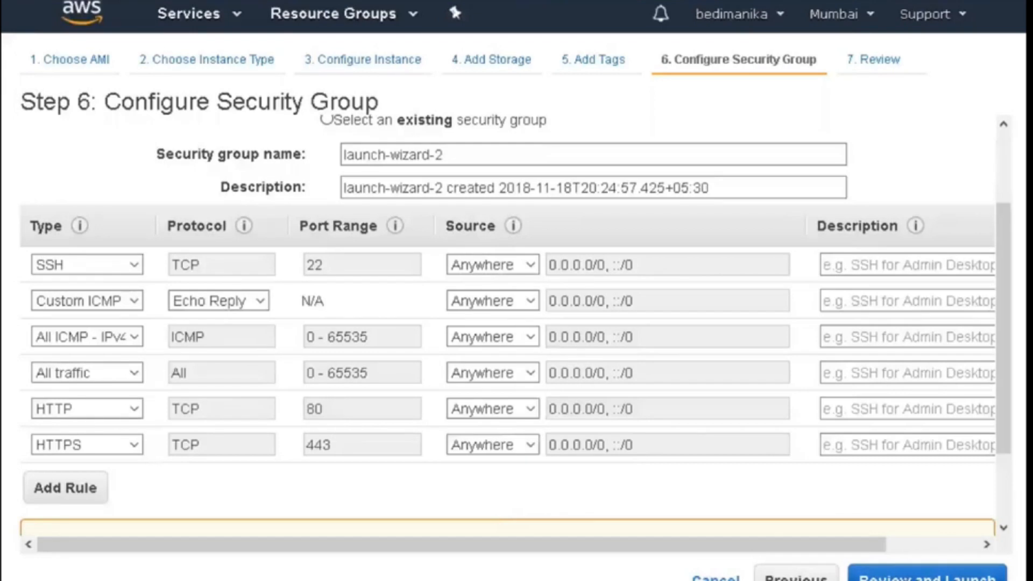
# Step: Proceed to the launch review, check the AMI, instance type and security group, and start the launch
pyautogui.click(904, 578)
pyautogui.scroll(-3, 589, 438)
pyautogui.scroll(-1, 589, 437)
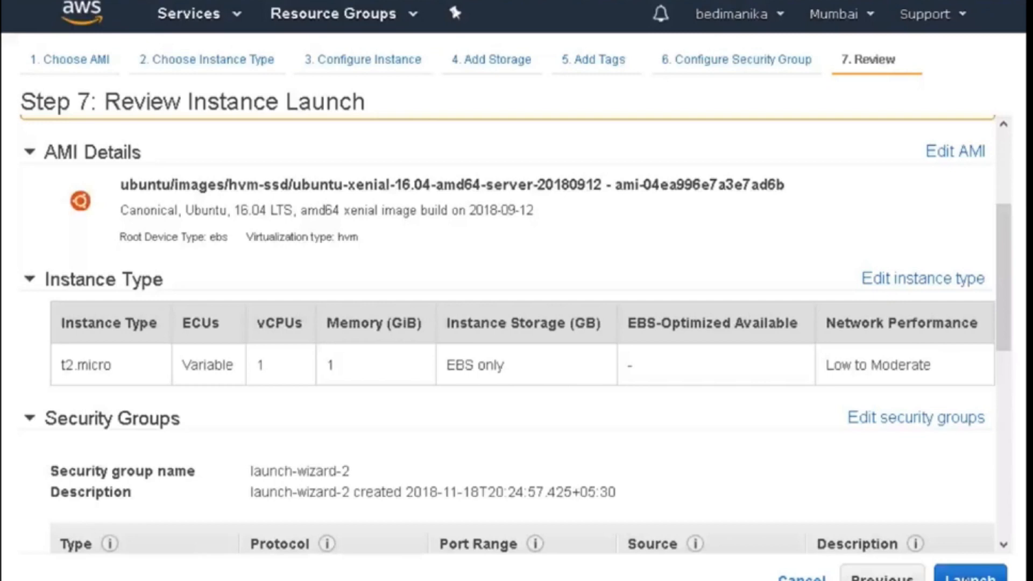
pyautogui.click(971, 577)
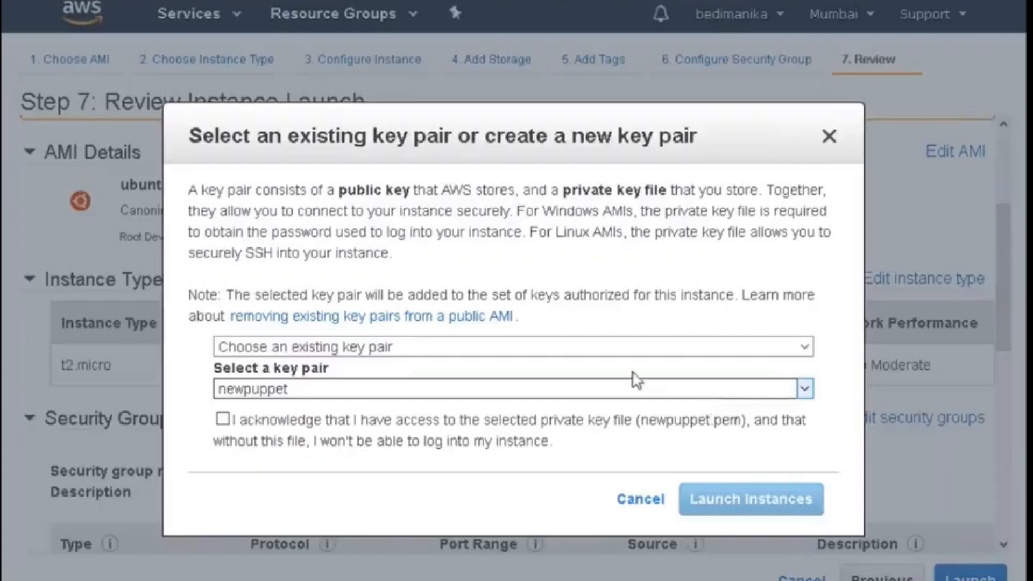
# Step: Choose to create a new key pair for the instance and name it devops
pyautogui.click(356, 351)
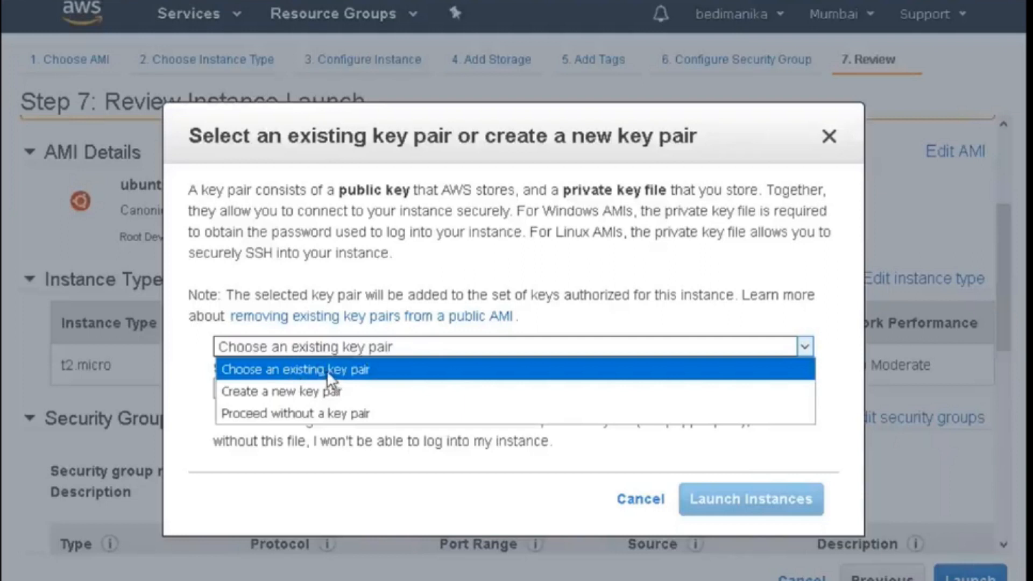
pyautogui.click(336, 370)
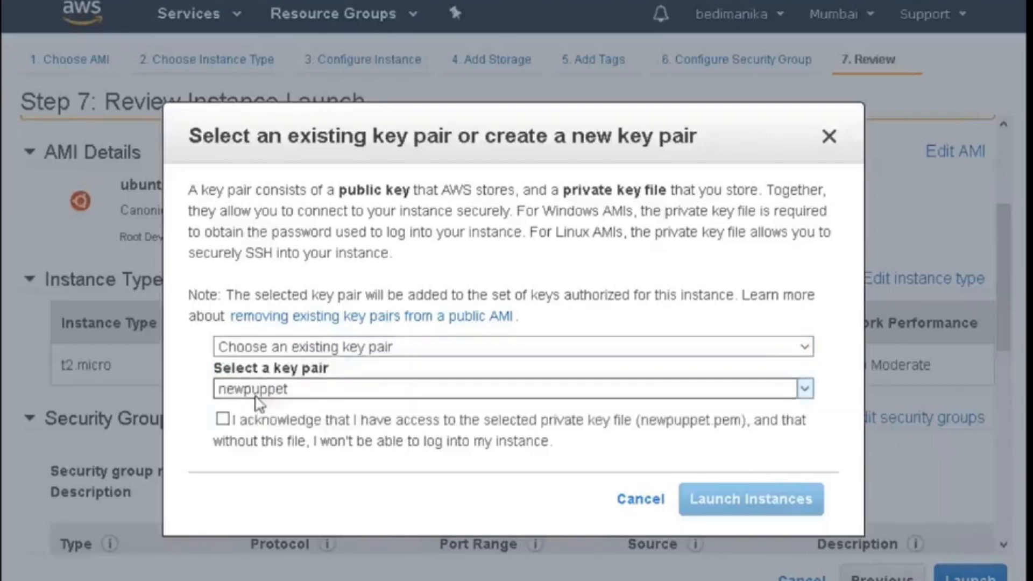
pyautogui.click(360, 351)
pyautogui.click(285, 391)
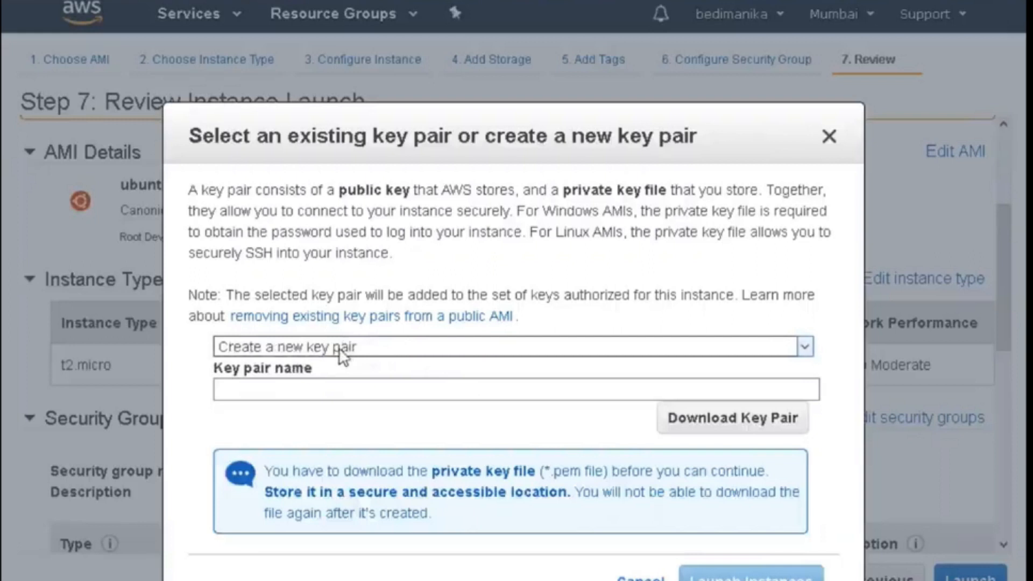
pyautogui.click(303, 390)
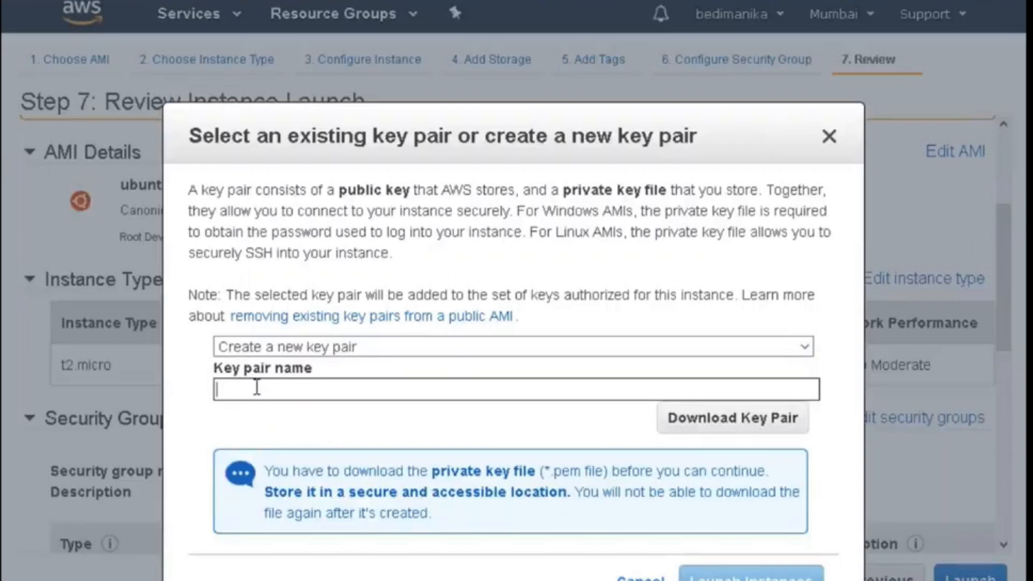
pyautogui.write('devops')
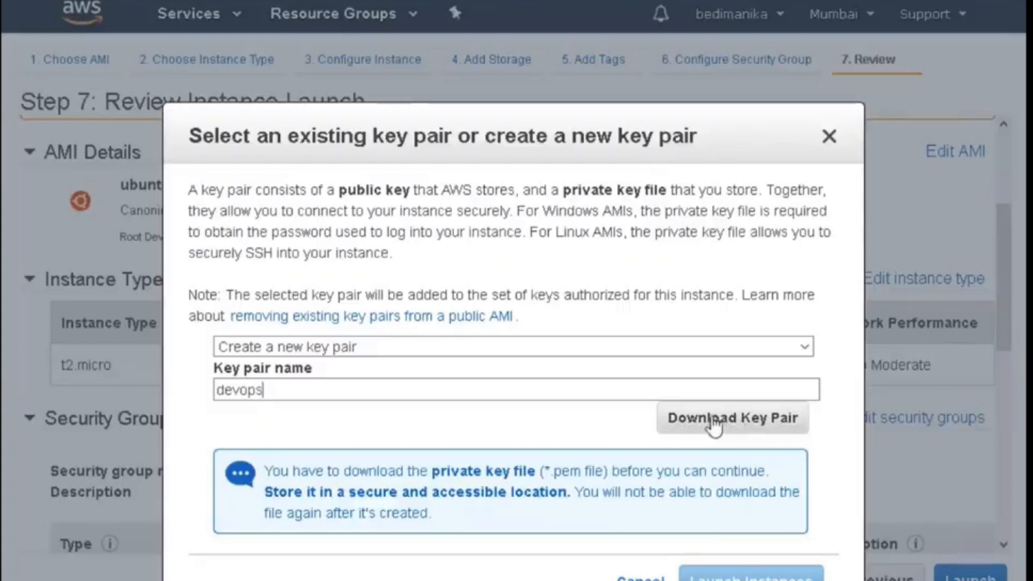
# Step: Choose the existing newpuppet key pair, acknowledge access to its private key file, and launch the instance
pyautogui.click(369, 348)
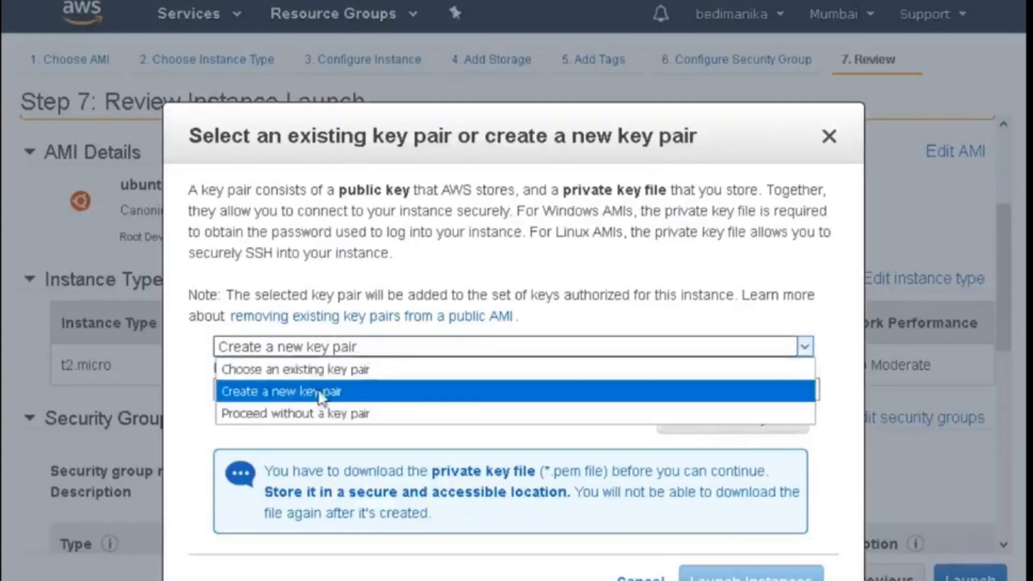
pyautogui.click(323, 371)
pyautogui.click(223, 418)
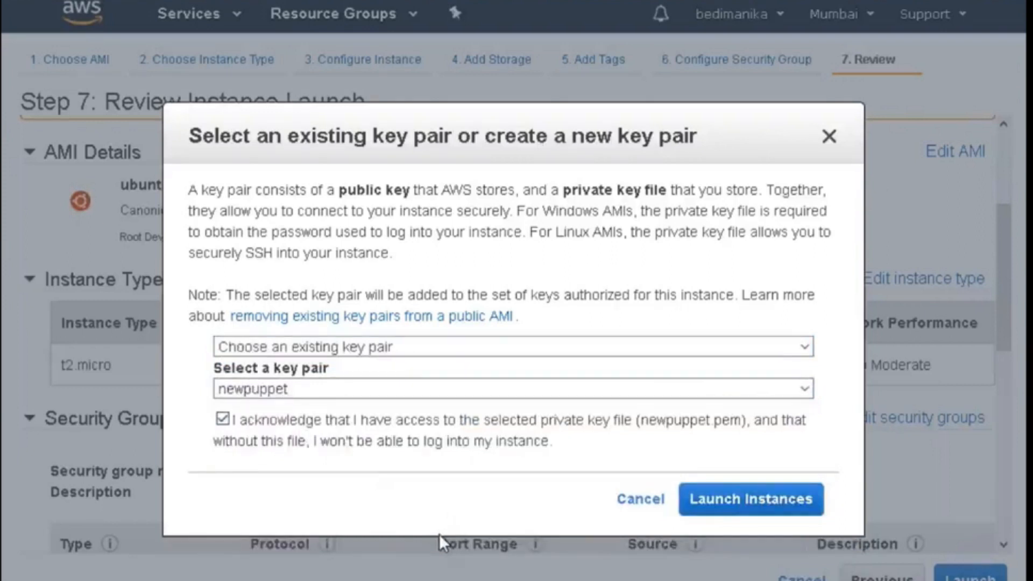
pyautogui.click(749, 506)
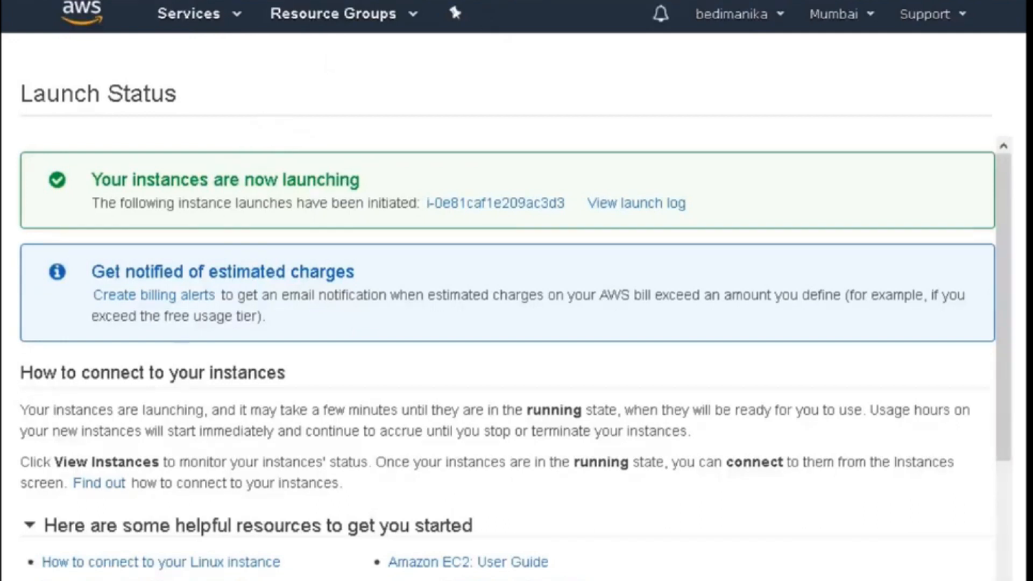
# Step: Search the web in a new tab for "download putty" and look through the PuTTY download page
pyautogui.hotkey('ctrl', 't')
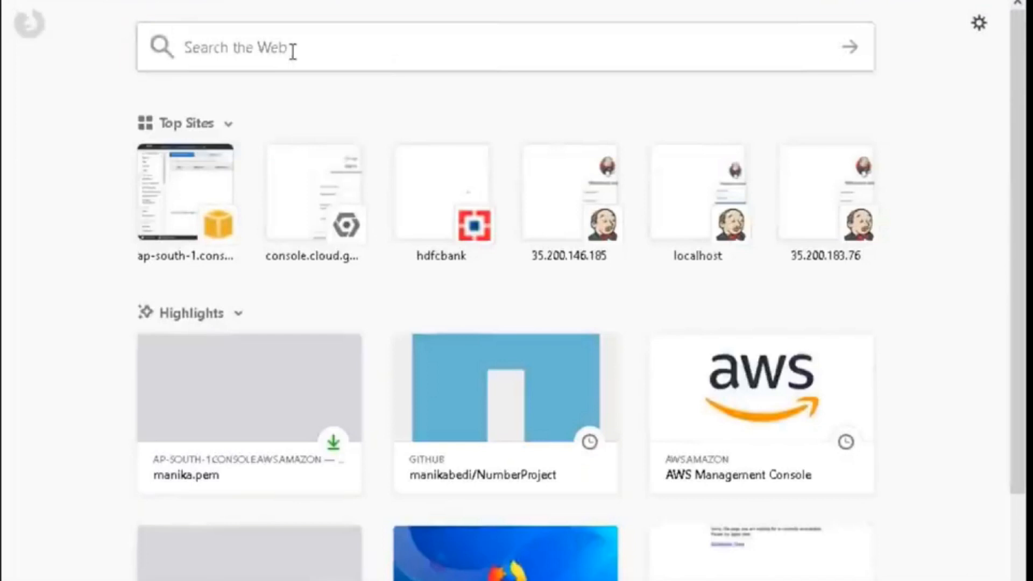
pyautogui.click(292, 51)
pyautogui.write('downloa')
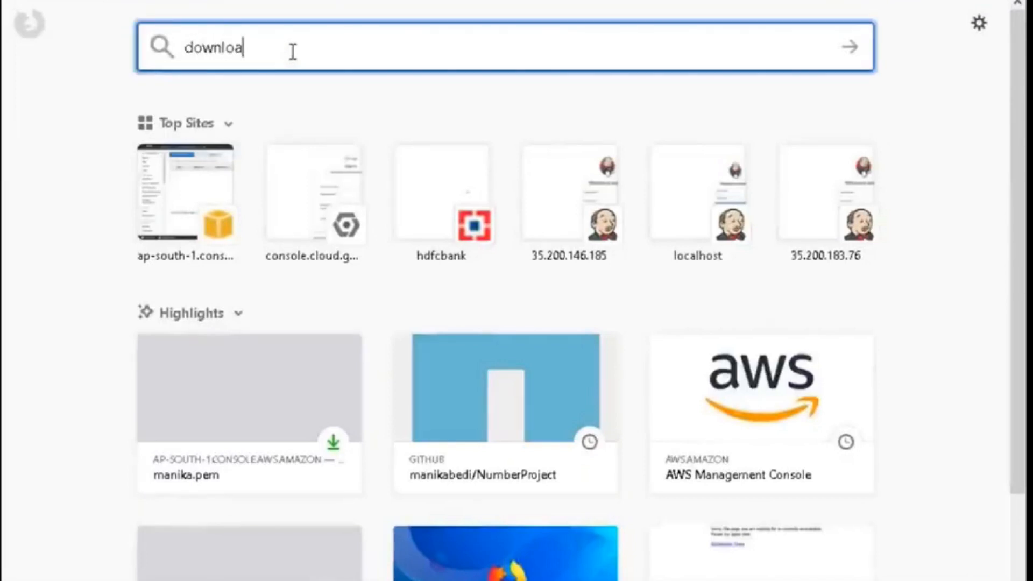
pyautogui.write('d putty')
pyautogui.press('Return')
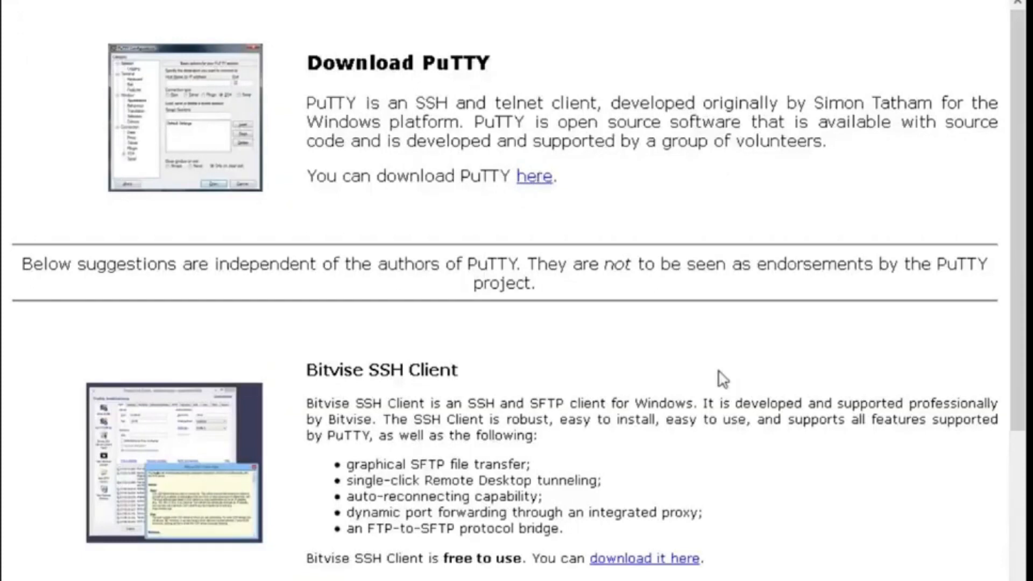
pyautogui.scroll(-2, 727, 380)
pyautogui.scroll(-3, 748, 396)
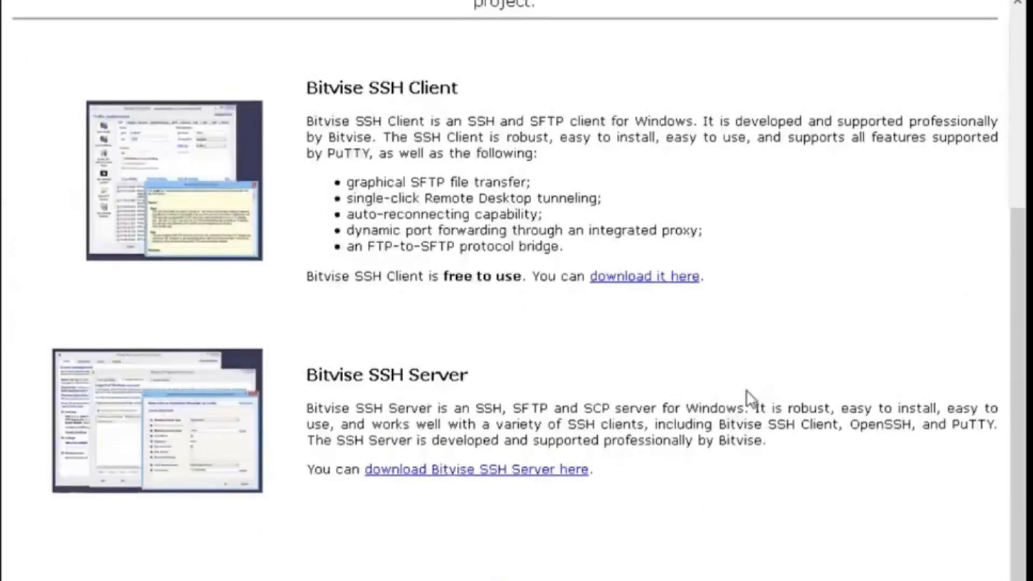
pyautogui.scroll(5, 749, 396)
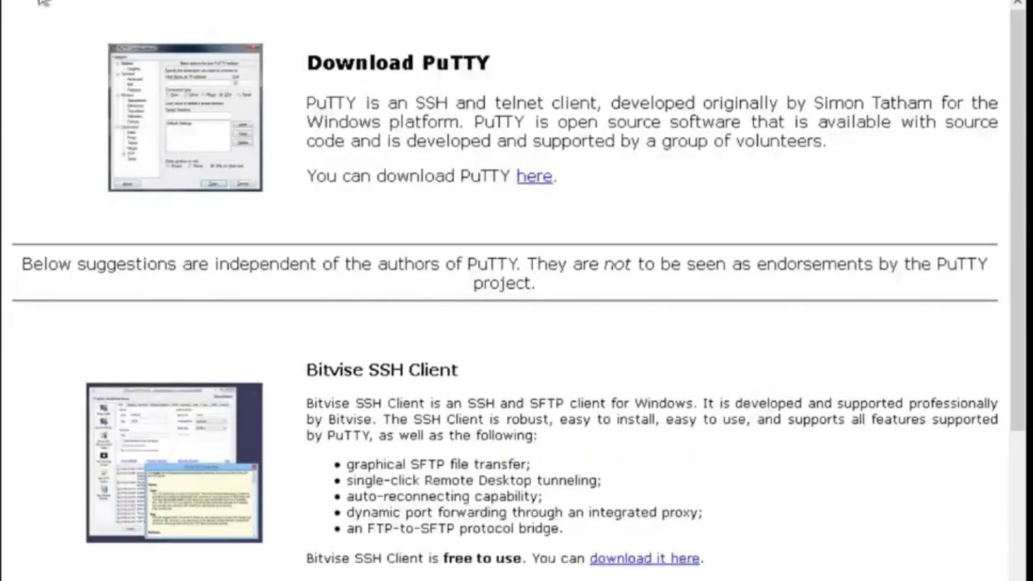
pyautogui.hotkey('alt', 'Left')
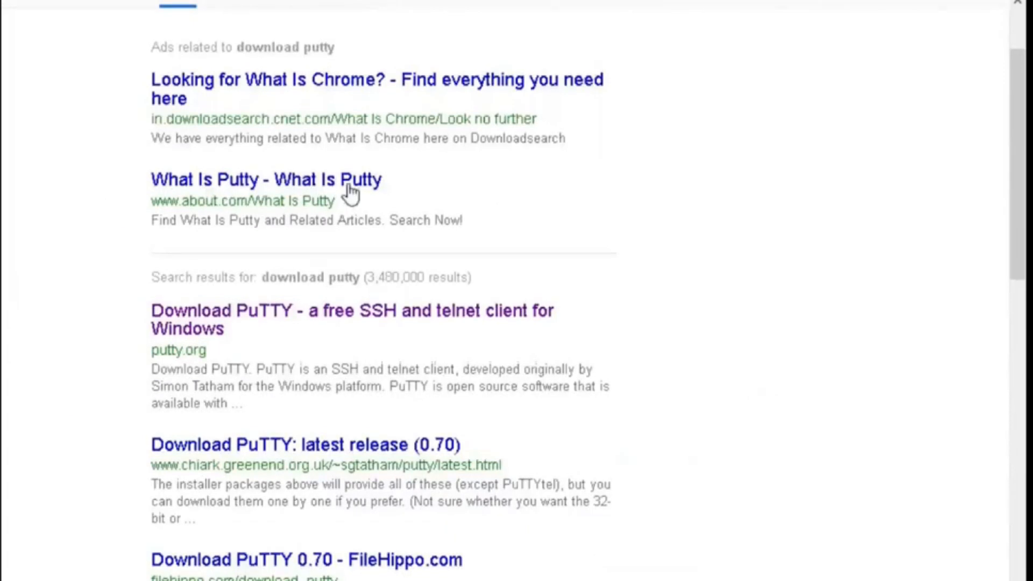
# Step: Extend the web search to "download puttygen" and run it
pyautogui.scroll(2, 351, 194)
pyautogui.click(328, 29)
pyautogui.write('gen')
pyautogui.press('Return')
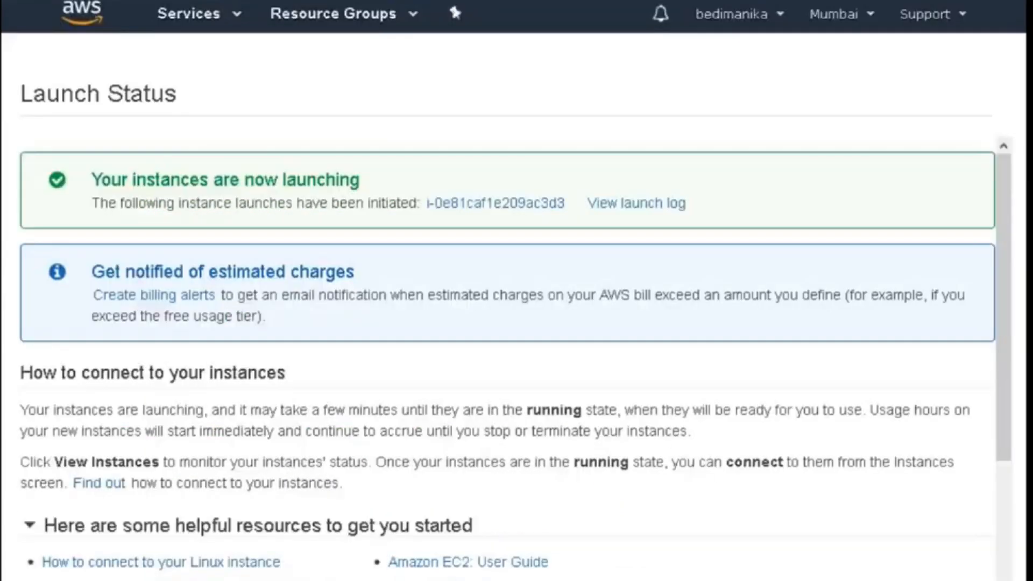
# Step: Open PuTTYgen from the installed PuTTY (64-bit) program group
pyautogui.press('super')
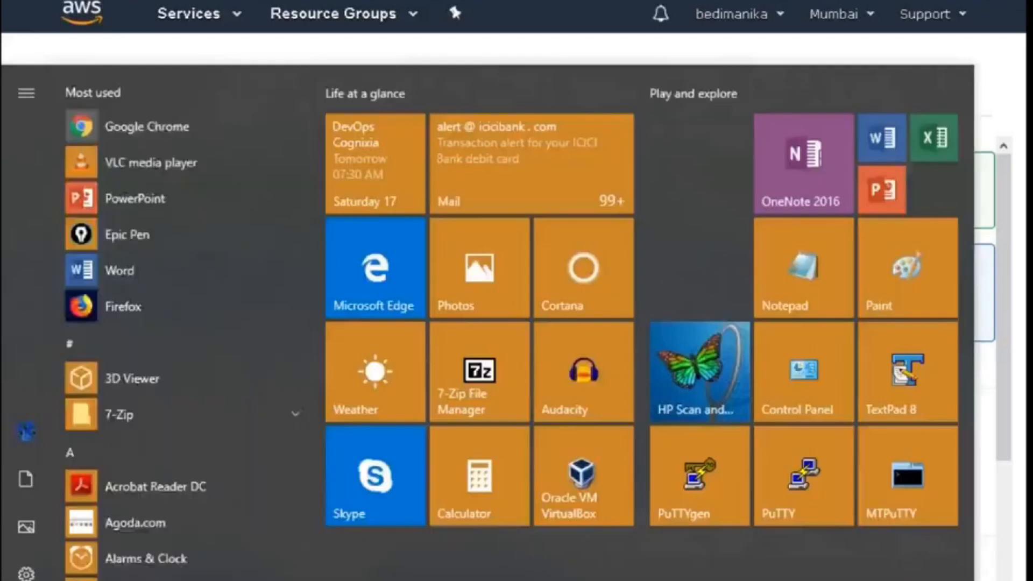
pyautogui.scroll(-15, 173, 529)
pyautogui.scroll(-15, 169, 526)
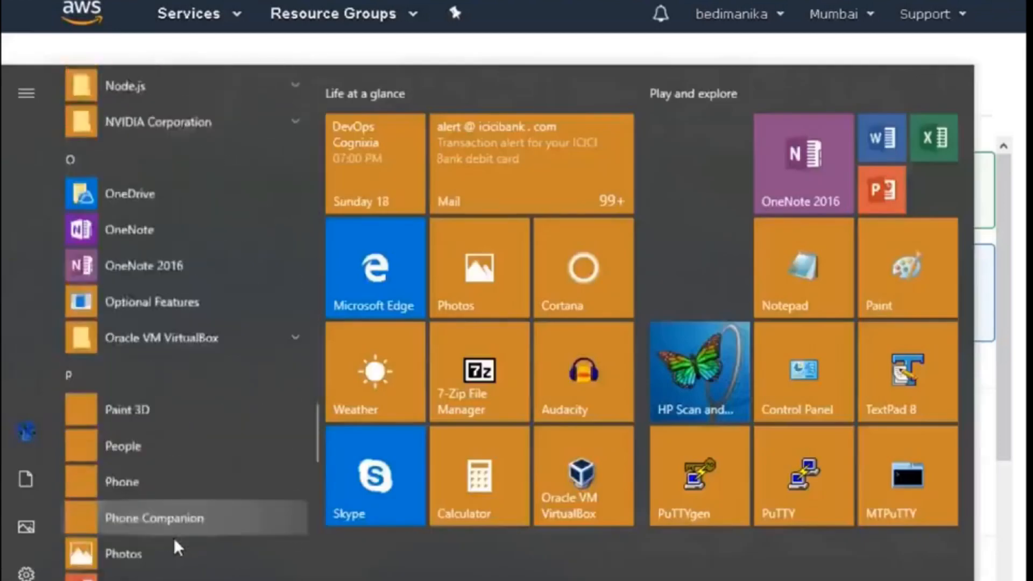
pyautogui.scroll(-5, 174, 537)
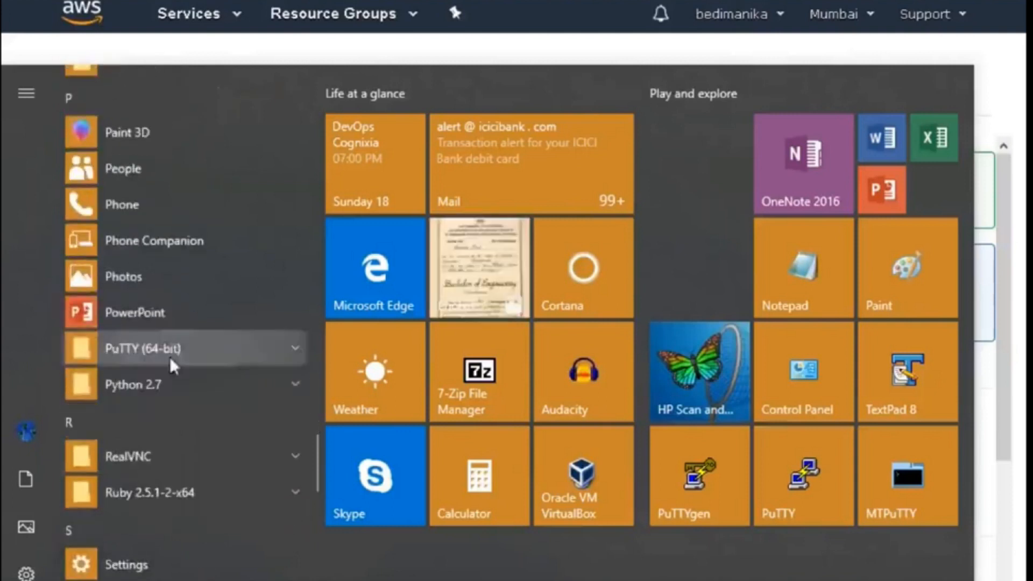
pyautogui.click(165, 349)
pyautogui.scroll(-2, 192, 393)
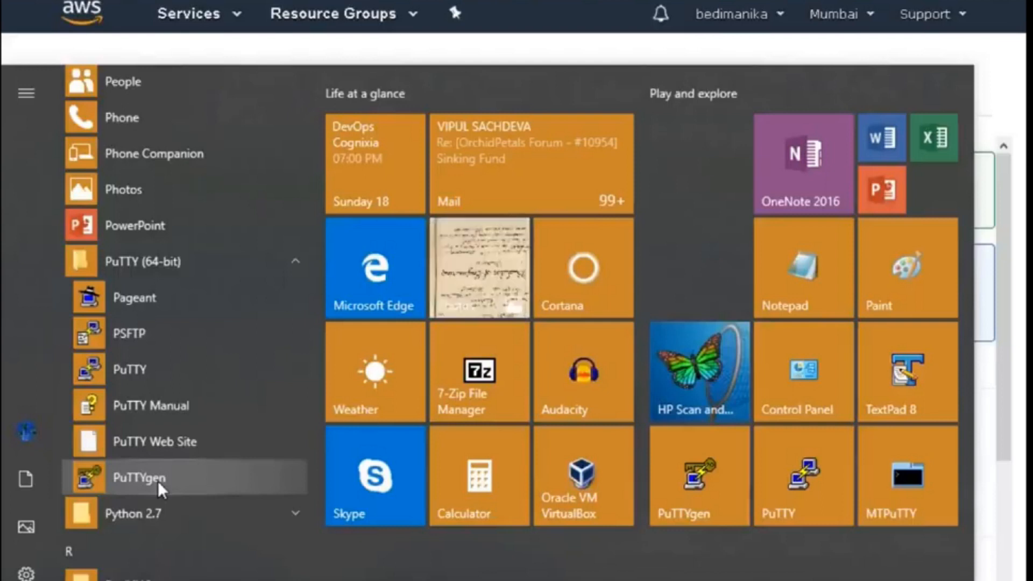
pyautogui.click(158, 482)
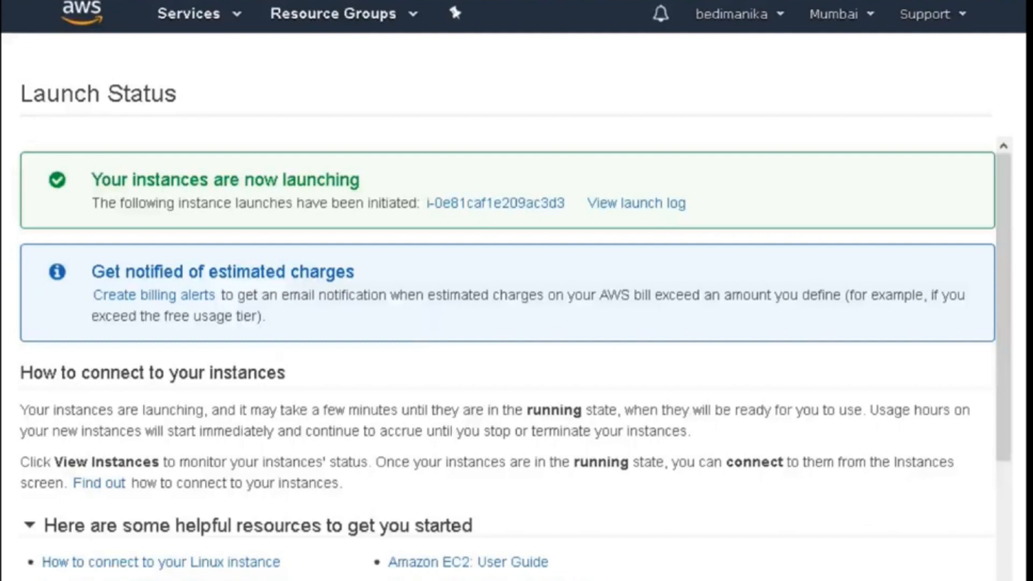
# Step: Go to the EC2 service in the AWS console and show its list of instances
pyautogui.click(238, 25)
pyautogui.click(313, 178)
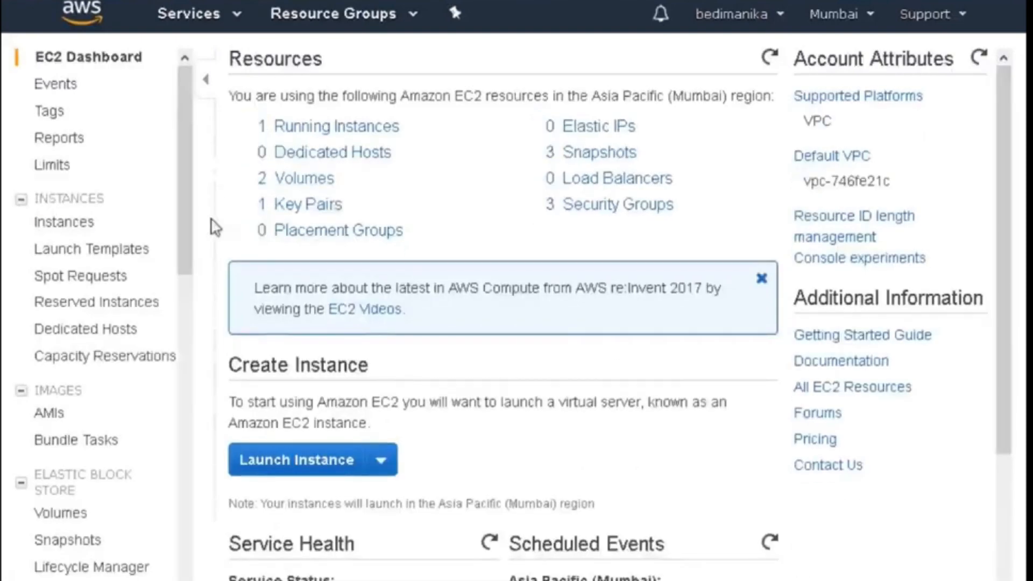
pyautogui.click(56, 225)
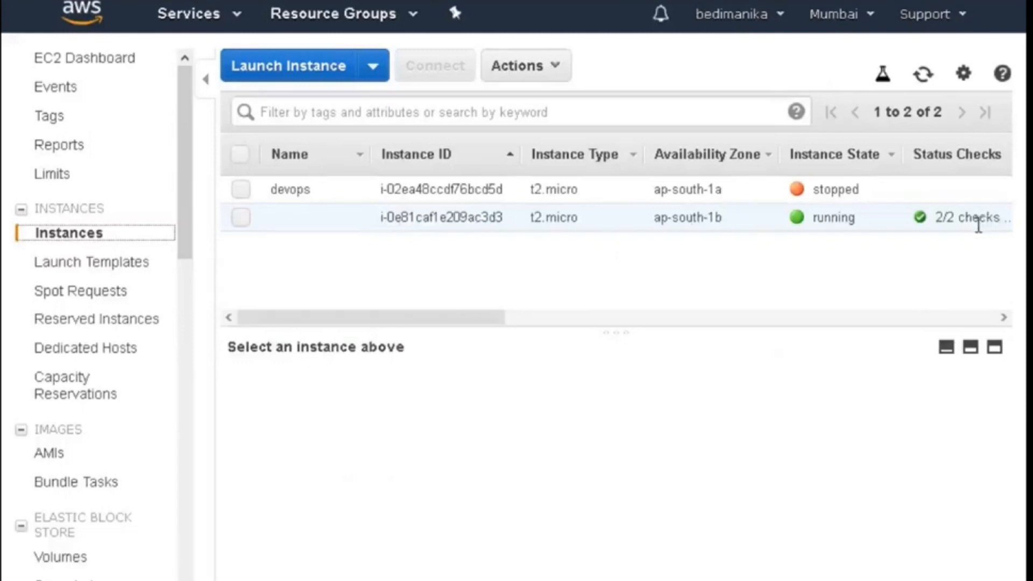
# Step: Name the running, unnamed t2.micro instance devops1
pyautogui.click(600, 225)
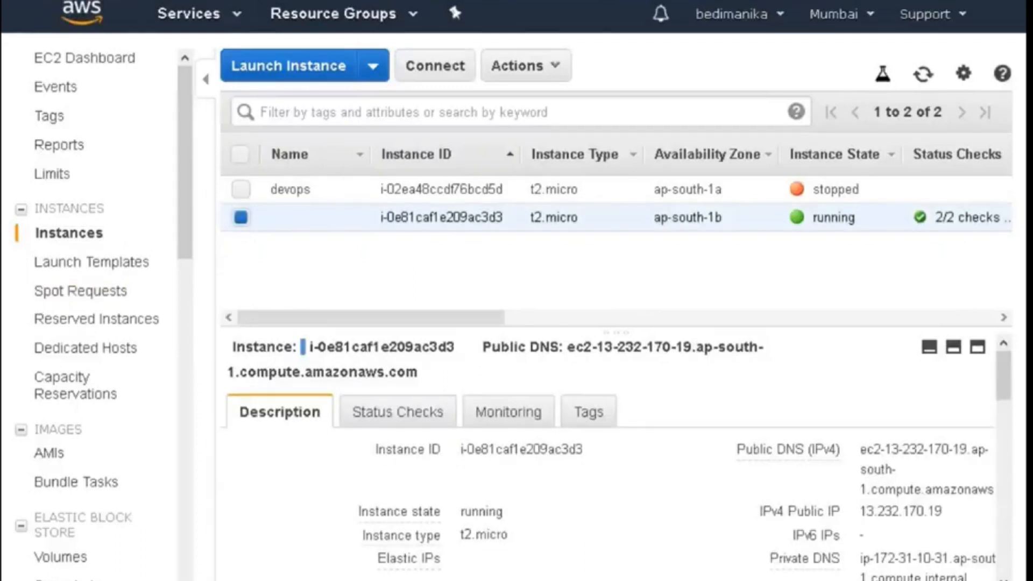
pyautogui.moveTo(312, 228)
pyautogui.click(354, 221)
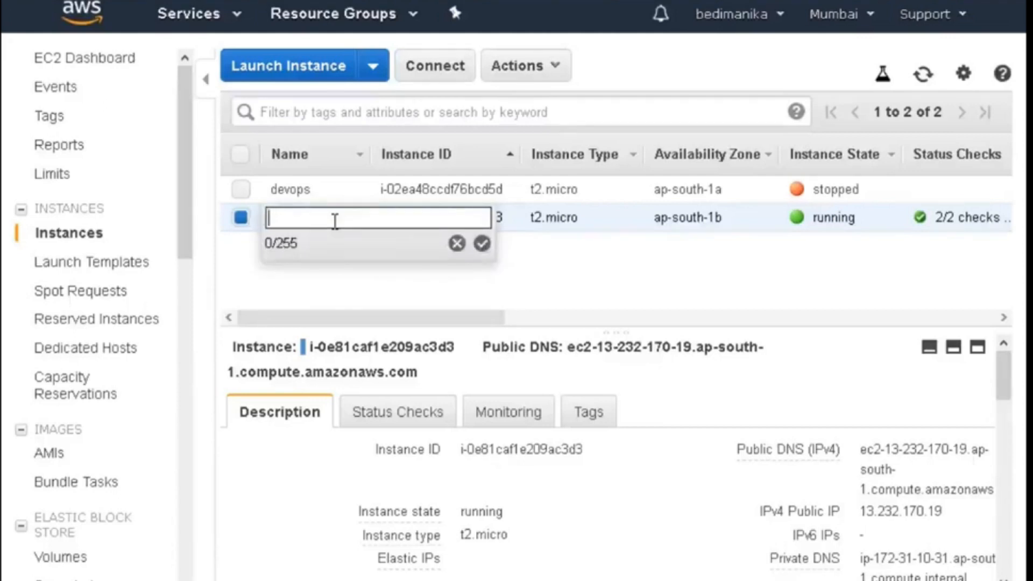
pyautogui.write('devops1')
pyautogui.press('Return')
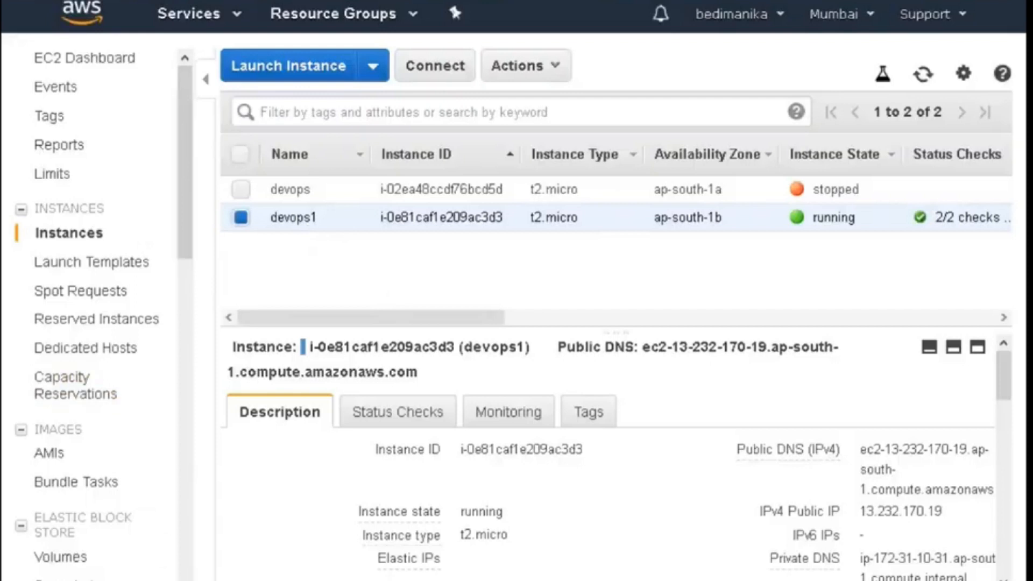
# Step: Switch to PuTTYgen, start loading an existing private key, and enlarge the file selection dialog
pyautogui.press('super')
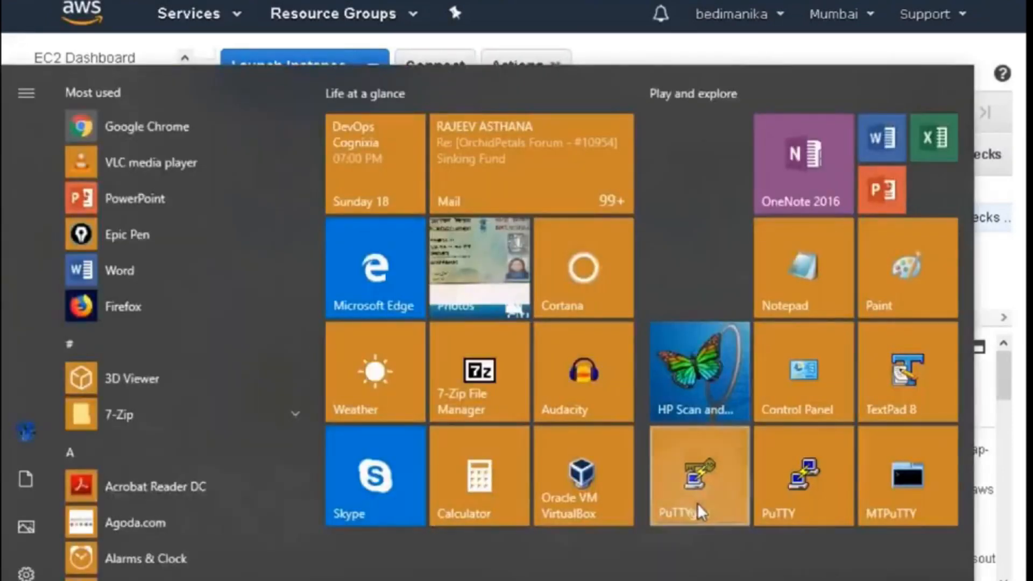
pyautogui.click(699, 502)
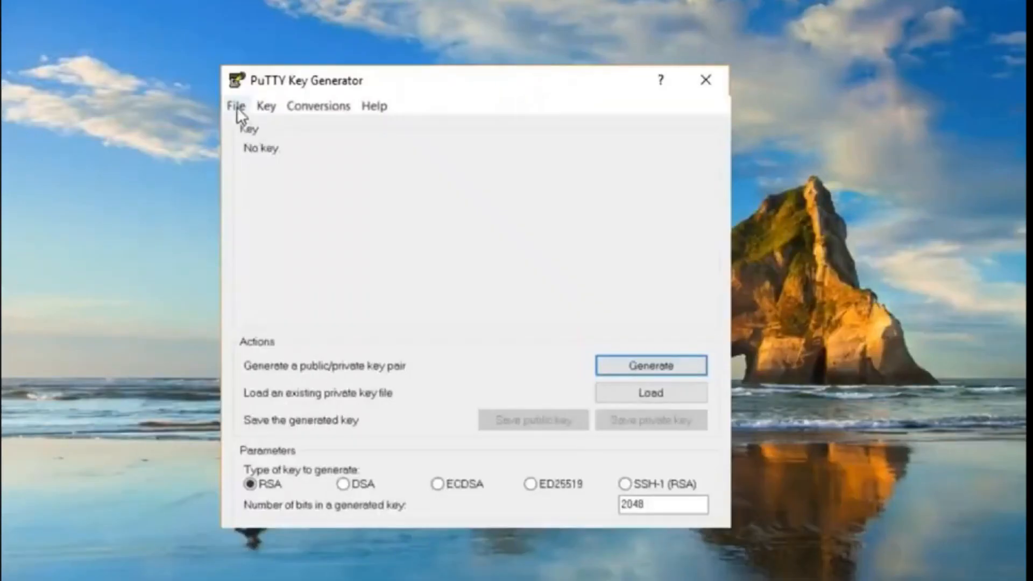
pyautogui.click(236, 107)
pyautogui.click(283, 128)
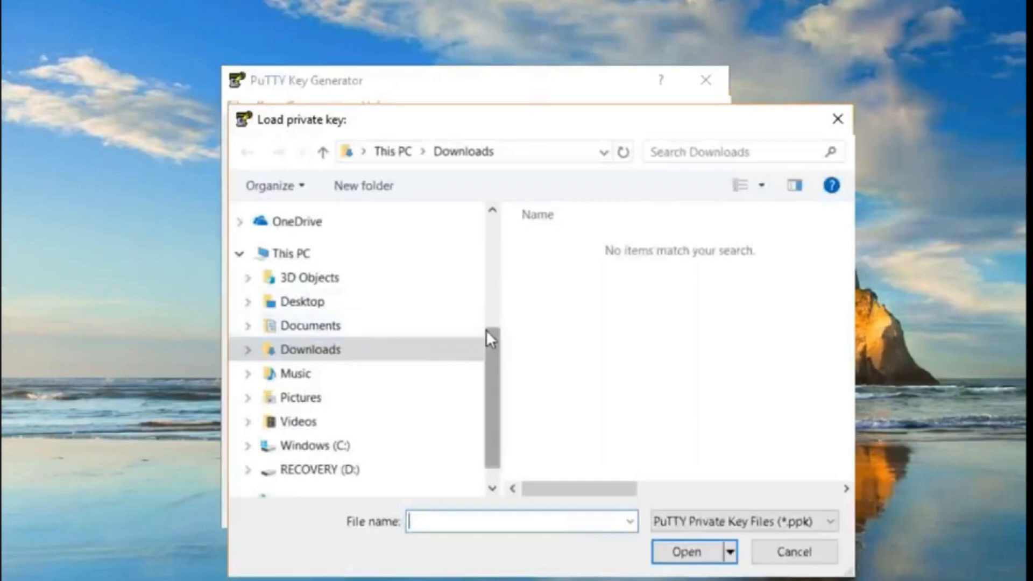
pyautogui.moveTo(476, 129); pyautogui.dragTo(402, 33)
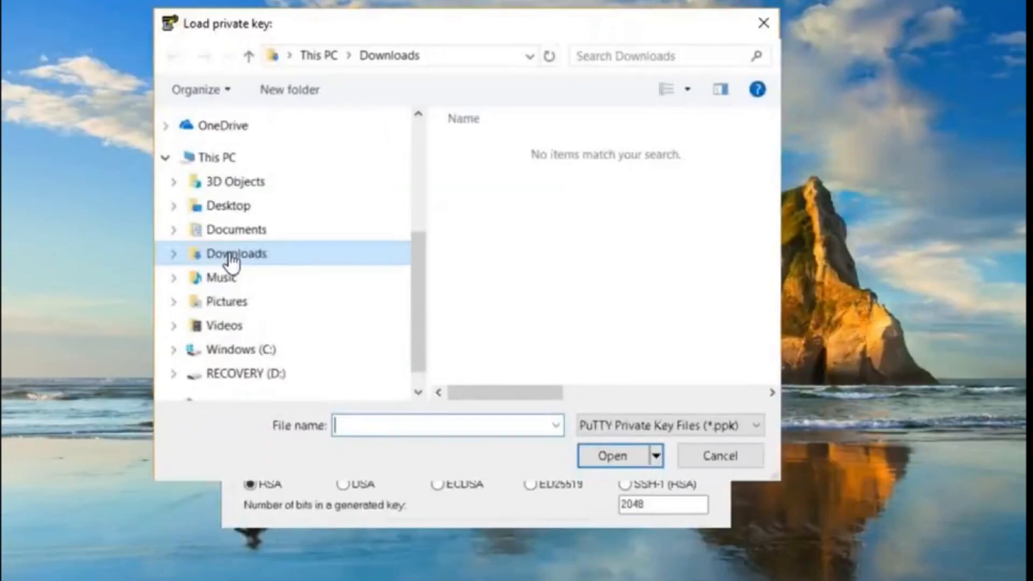
pyautogui.moveTo(770, 477); pyautogui.dragTo(877, 579)
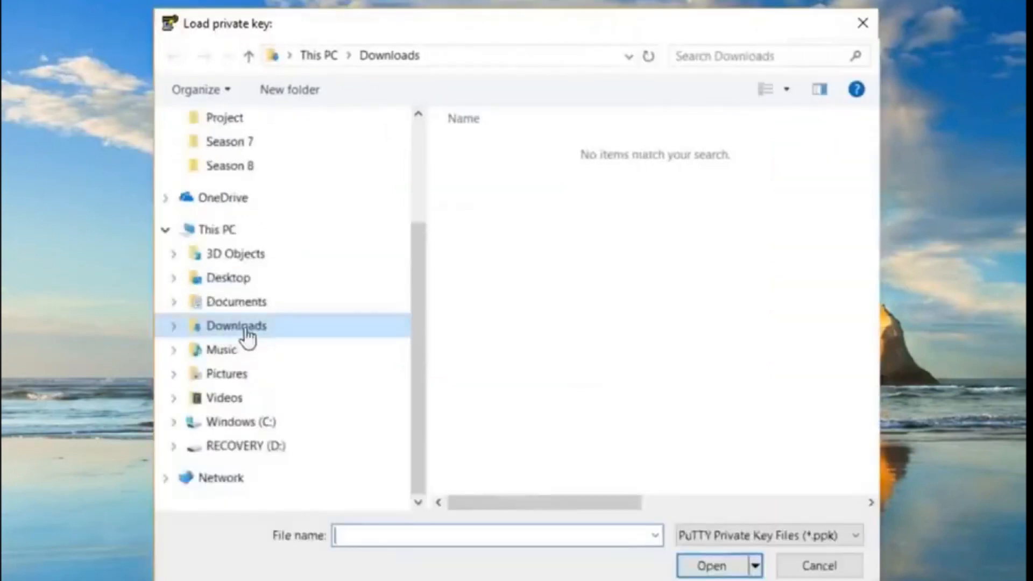
# Step: Show all file types in the Downloads folder, load the .pem key file, and acknowledge the import notice
pyautogui.click(741, 535)
pyautogui.click(724, 570)
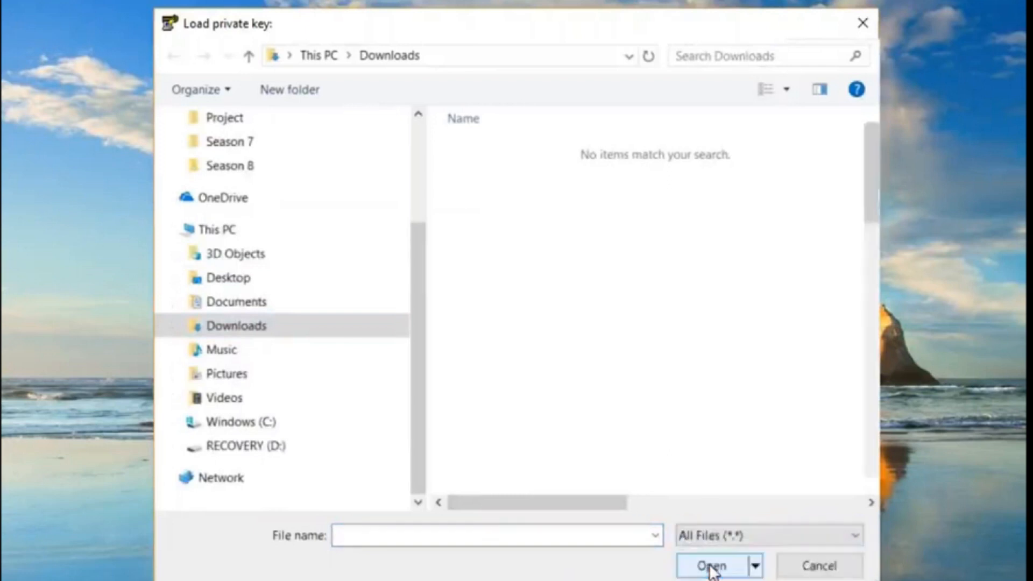
pyautogui.click(756, 536)
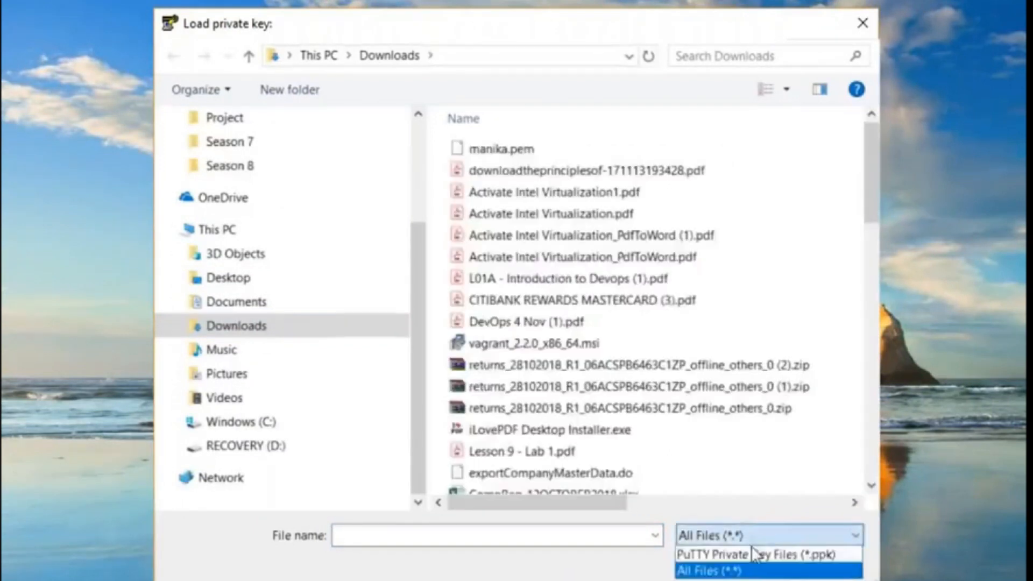
pyautogui.click(726, 571)
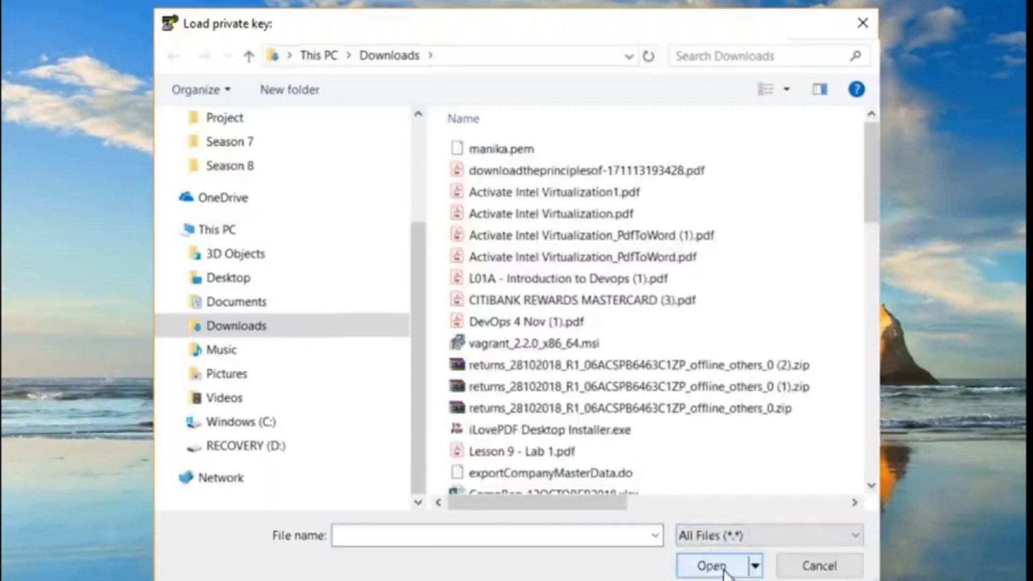
pyautogui.click(510, 152)
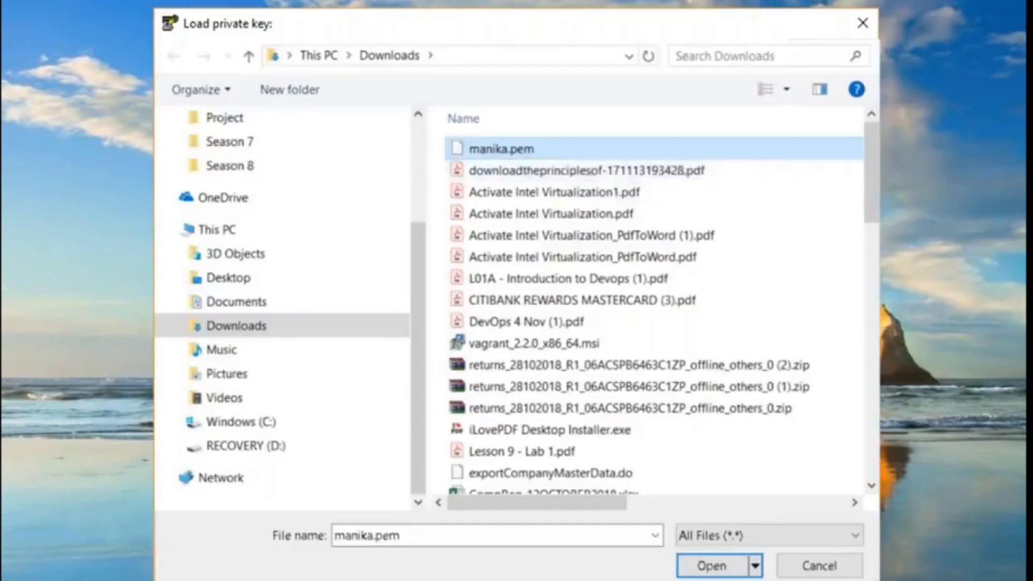
pyautogui.click(712, 566)
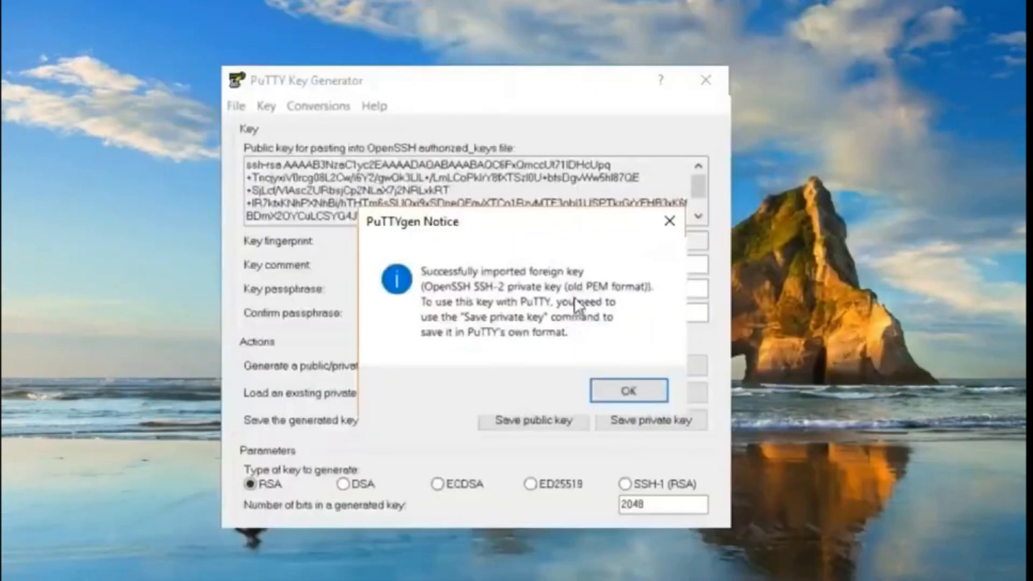
pyautogui.click(627, 390)
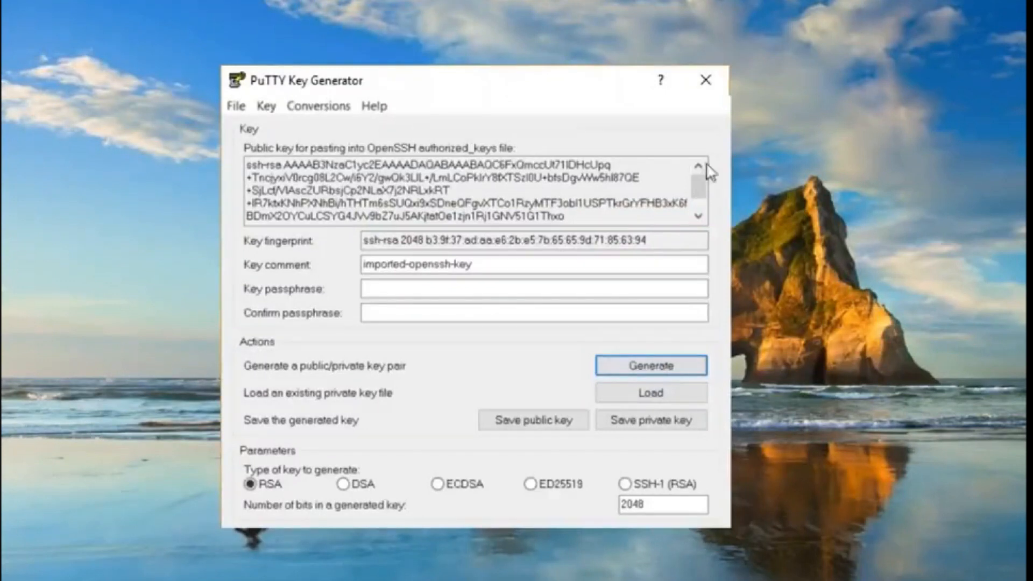
# Step: Save the imported private key without a passphrase to the Desktop as a PuTTY private key file named devops
pyautogui.moveTo(700, 185); pyautogui.dragTo(701, 186)
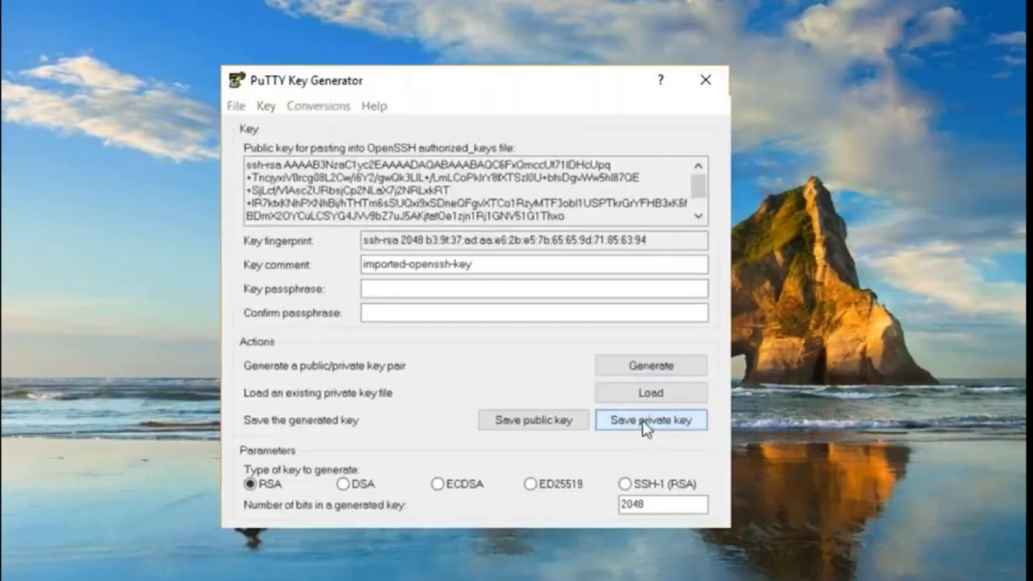
pyautogui.click(644, 423)
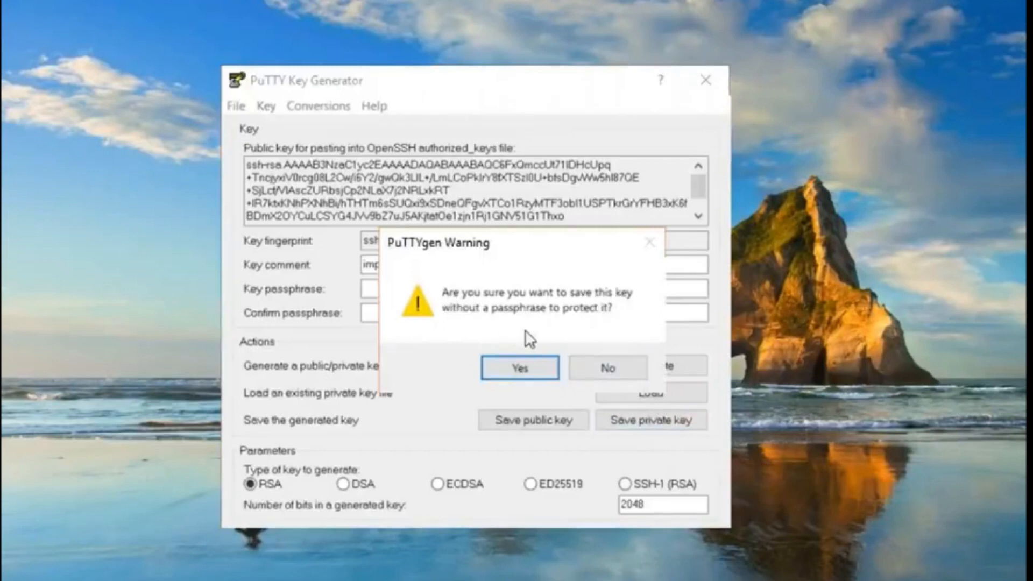
pyautogui.click(507, 363)
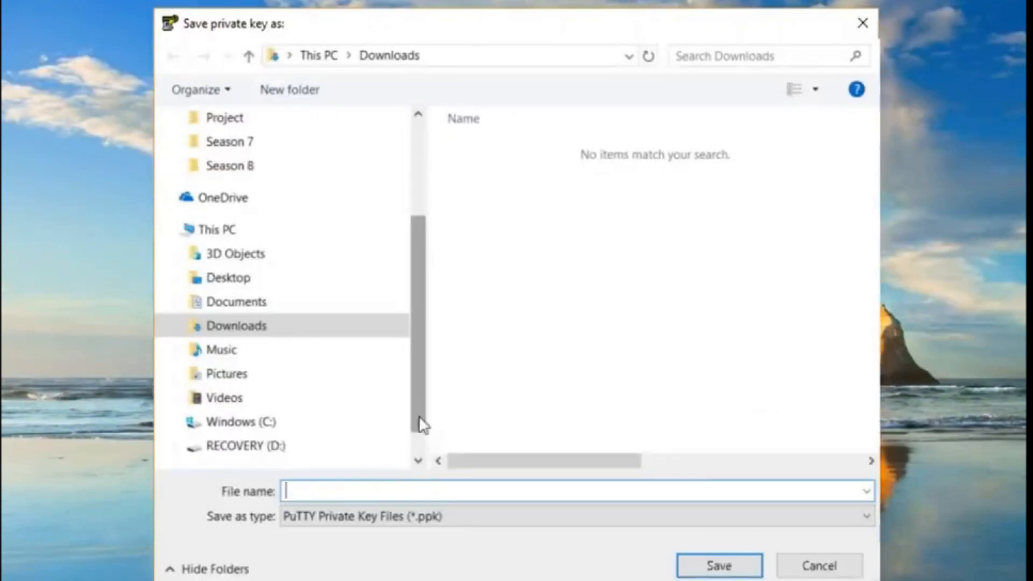
pyautogui.moveTo(421, 423); pyautogui.dragTo(416, 296)
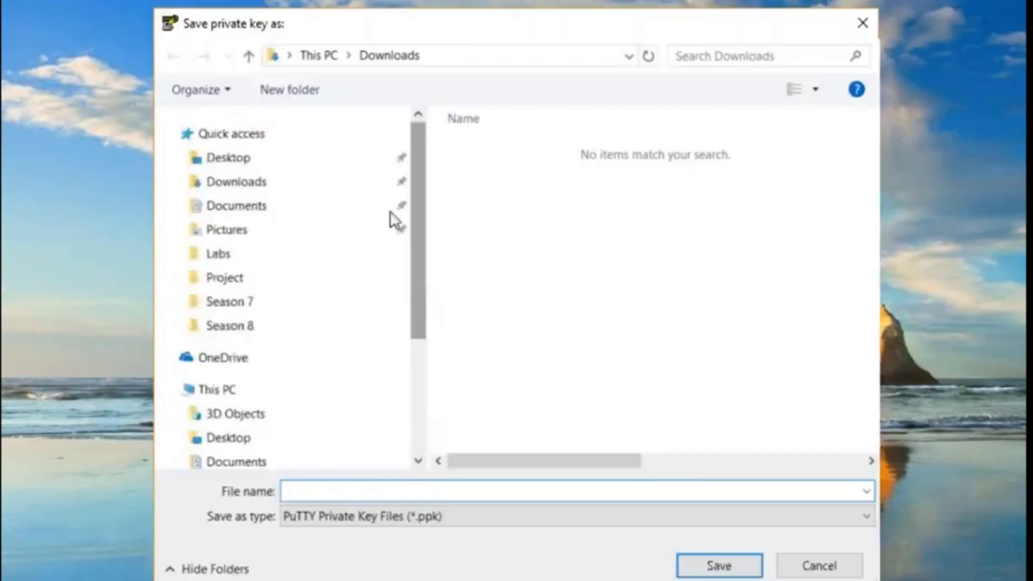
pyautogui.click(210, 161)
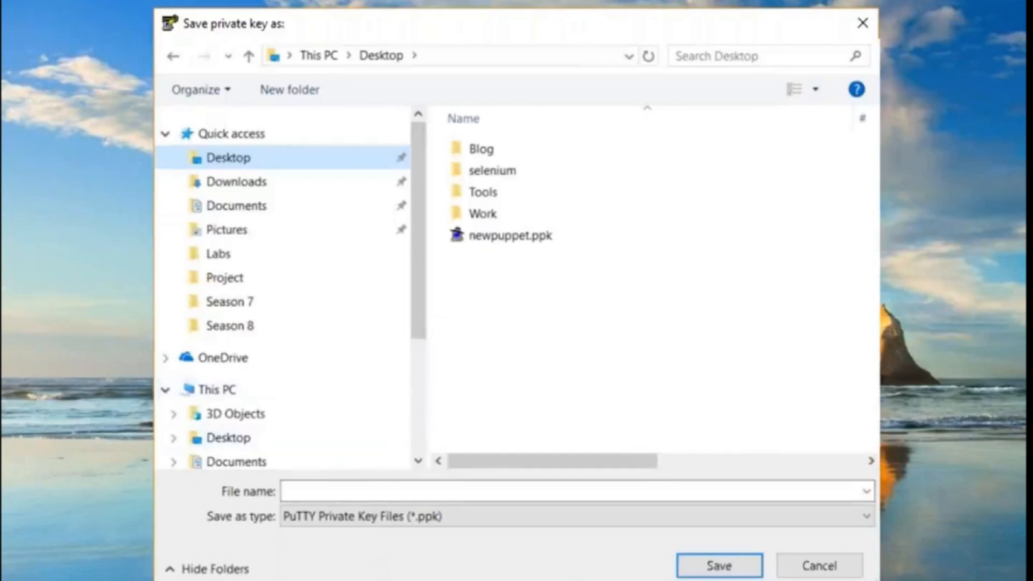
pyautogui.click(326, 490)
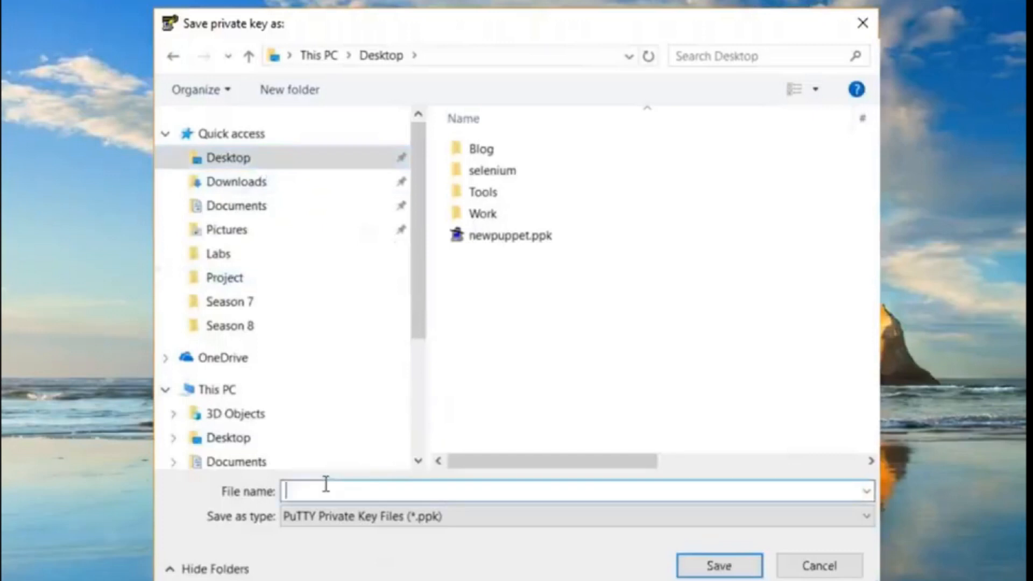
pyautogui.write('dev')
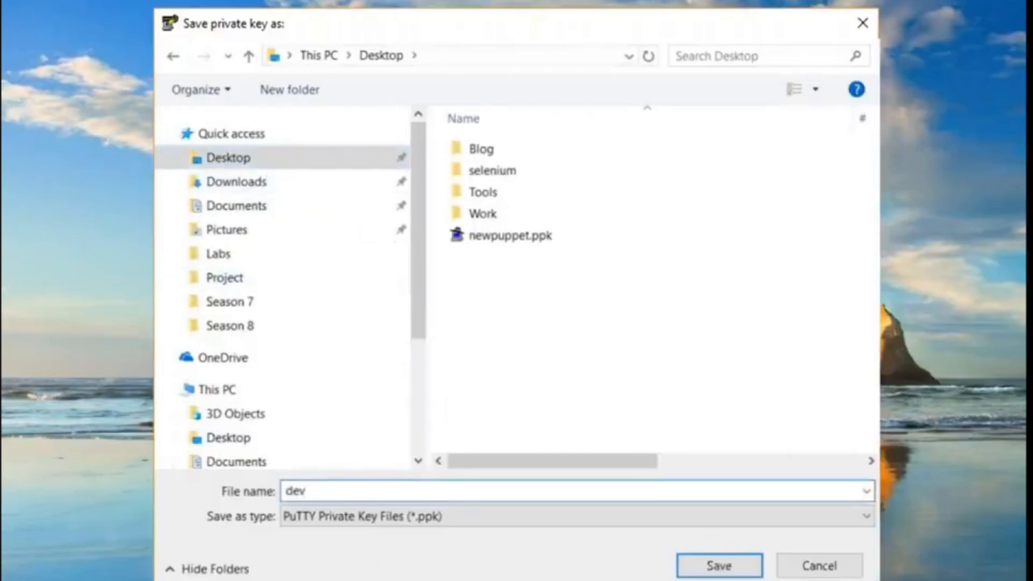
pyautogui.write('ops')
pyautogui.click(724, 569)
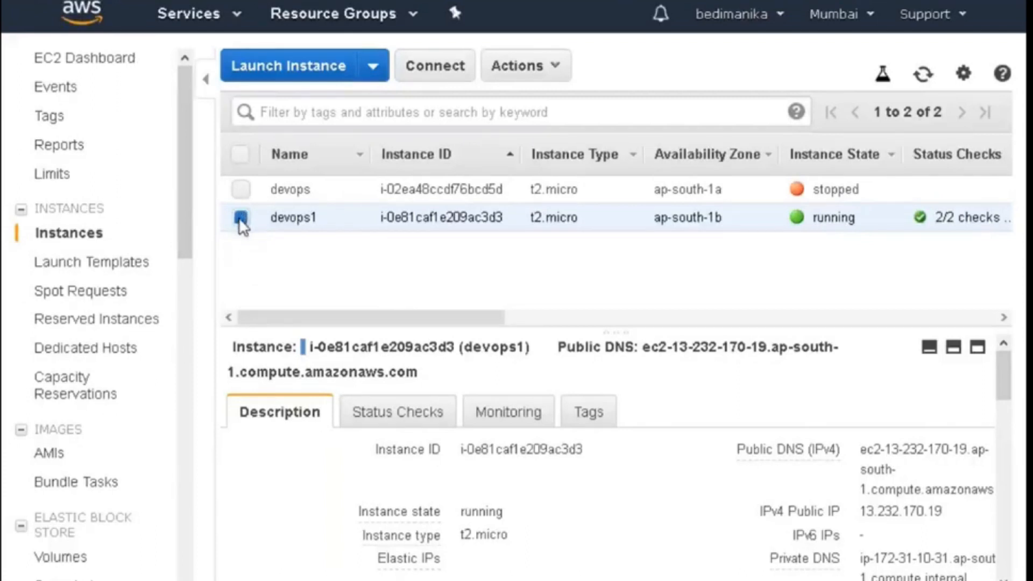
pyautogui.click(438, 69)
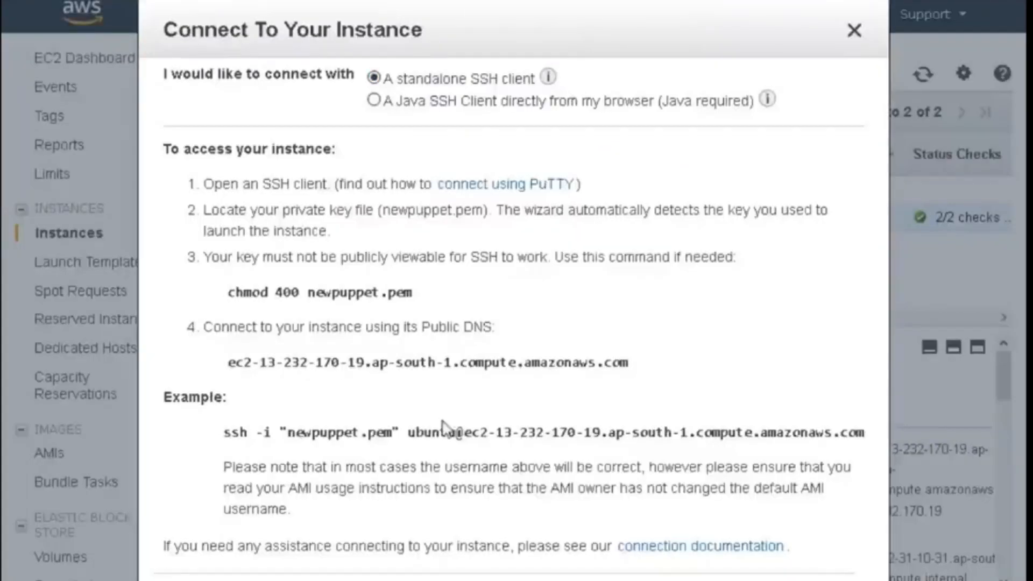
pyautogui.moveTo(408, 433); pyautogui.dragTo(864, 432)
pyautogui.hotkey('ctrl', 'c')
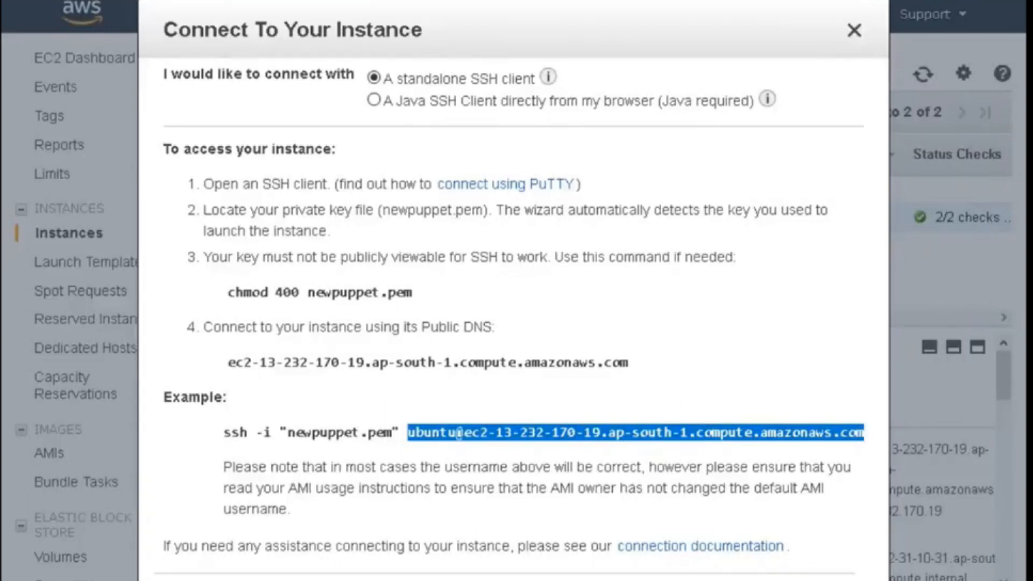
pyautogui.press('Escape')
# Step: Switch to PuTTY and paste the copied ubuntu login and public DNS as the session's host name
pyautogui.hotkey('alt', 'Tab')
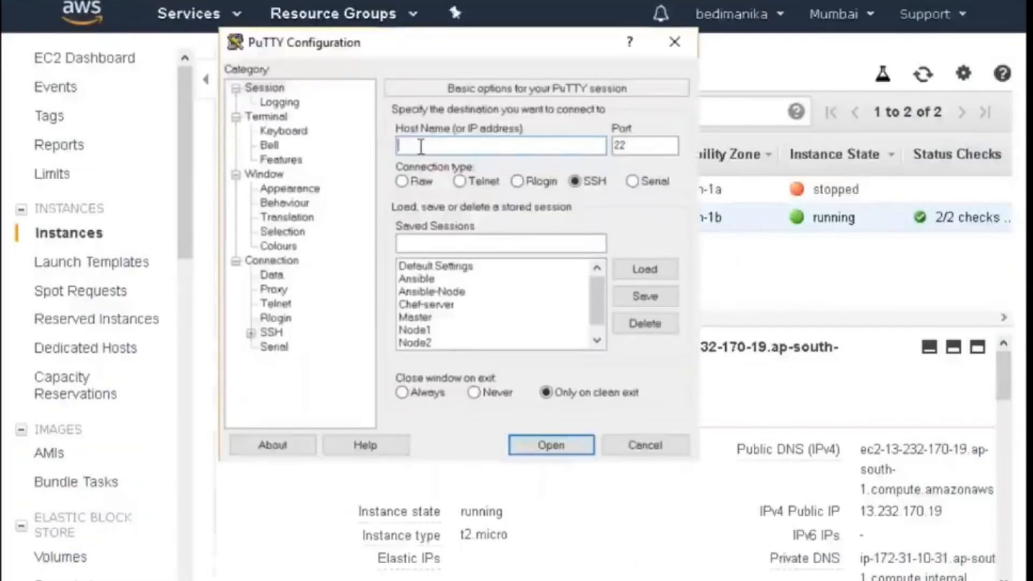
pyautogui.hotkey('ctrl', 'v')
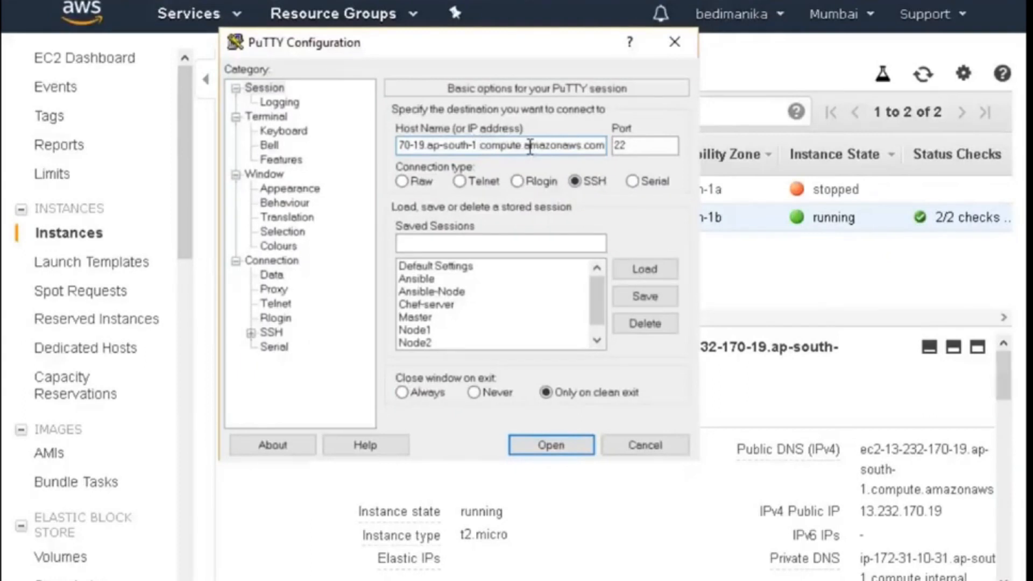
pyautogui.click(400, 146)
# Step: Set newpuppet.ppk from the Desktop as the private key file for SSH authentication
pyautogui.click(250, 334)
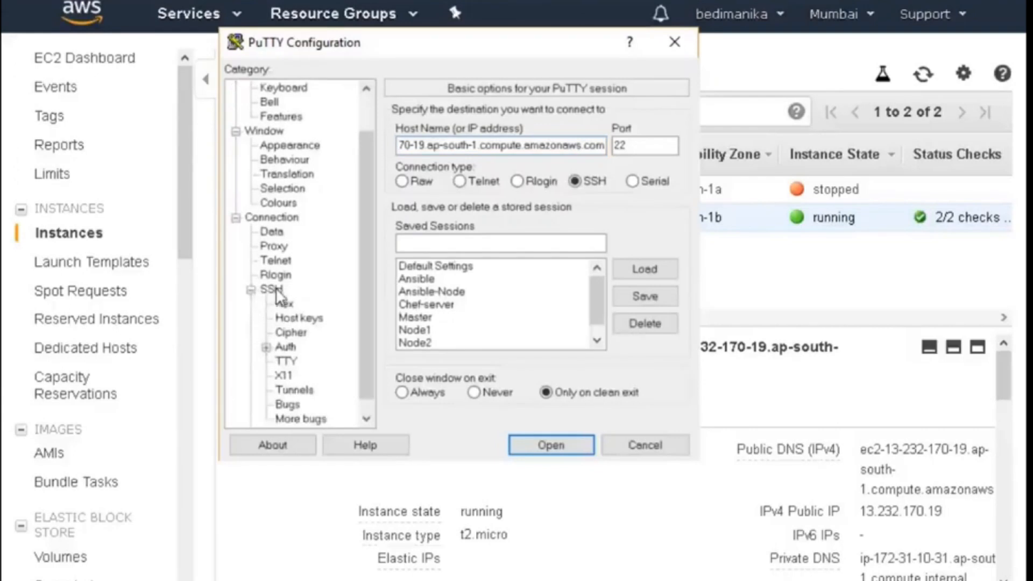
pyautogui.scroll(-1, 278, 295)
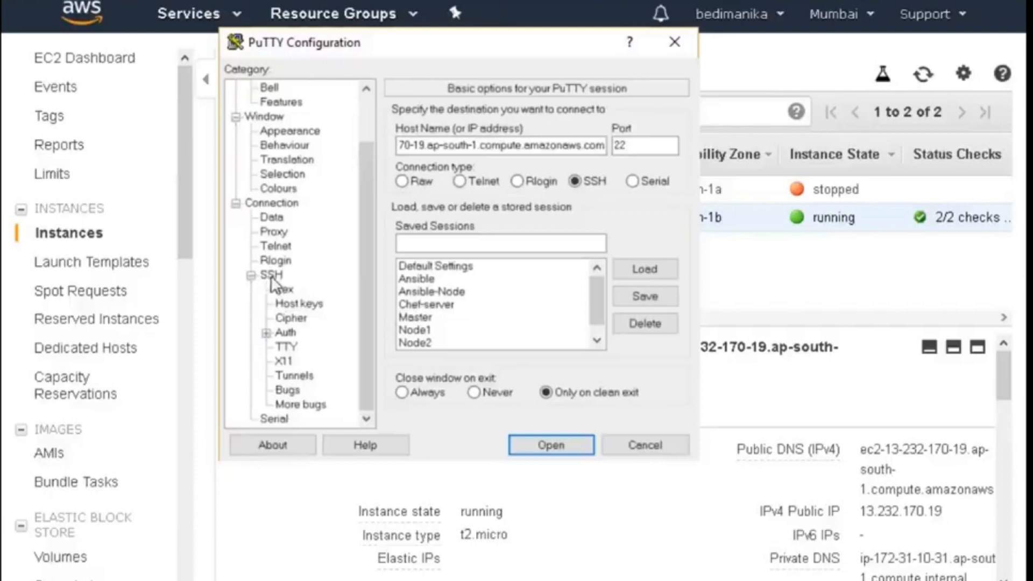
pyautogui.click(283, 335)
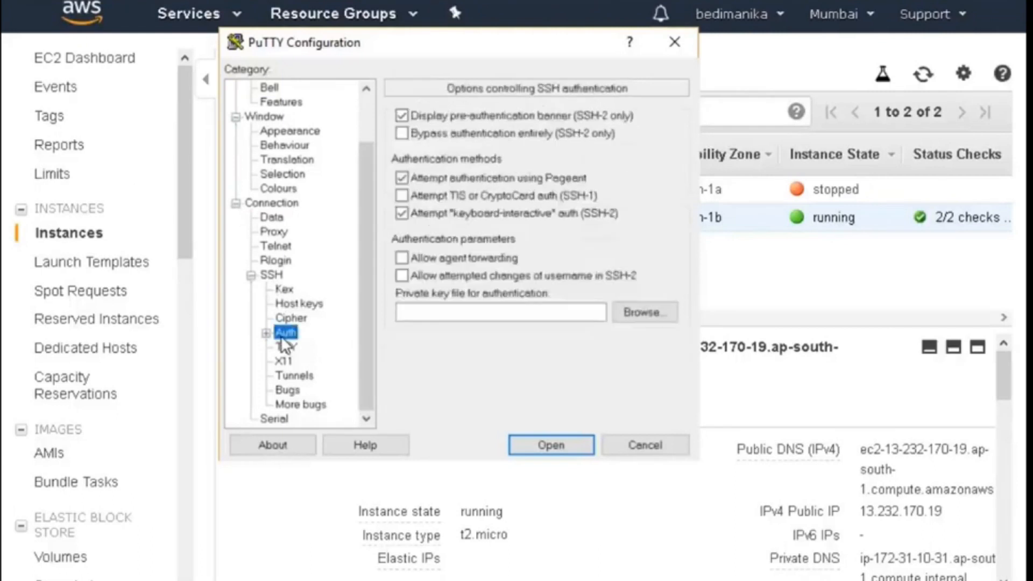
pyautogui.click(448, 312)
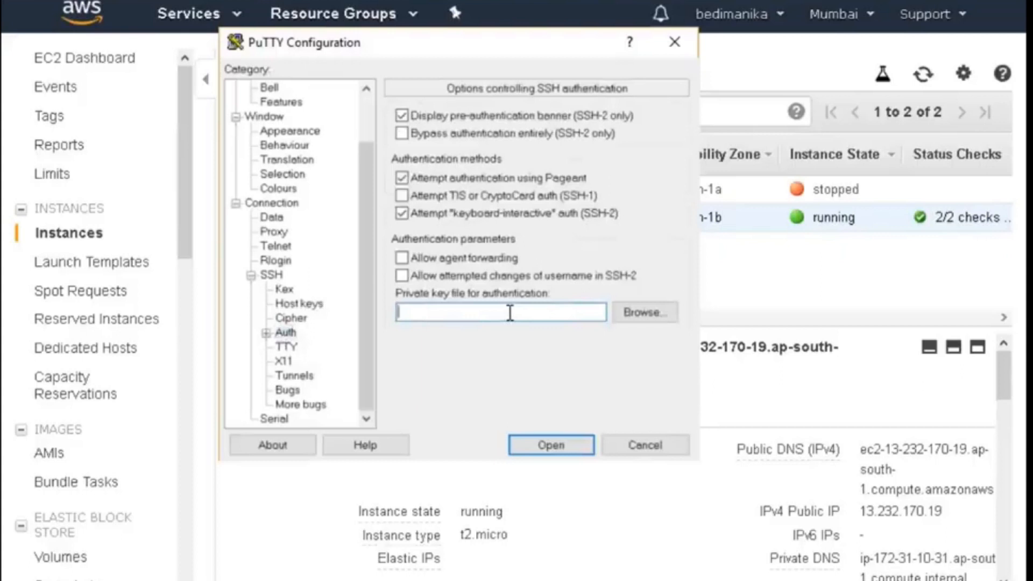
pyautogui.click(641, 313)
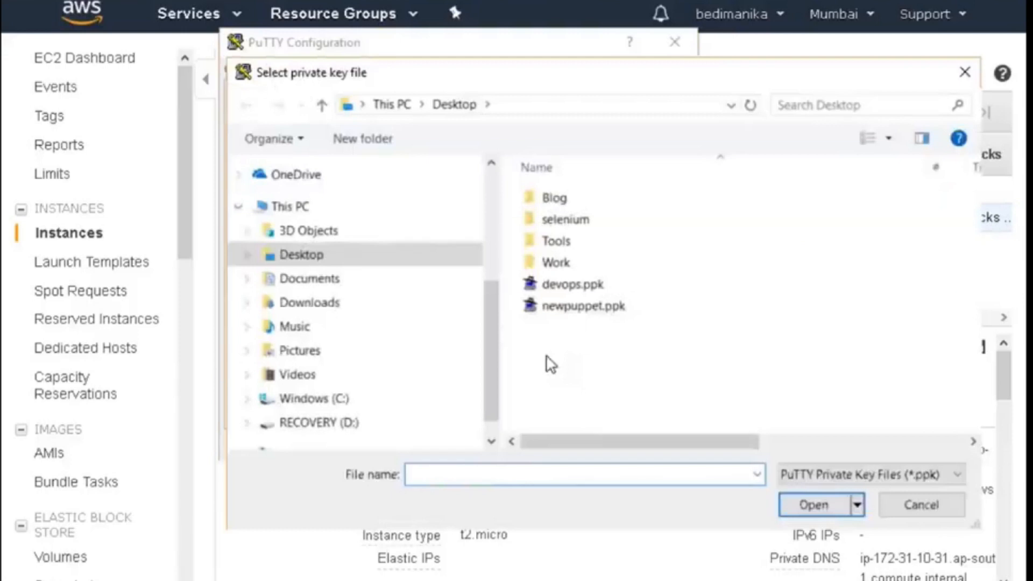
pyautogui.click(597, 311)
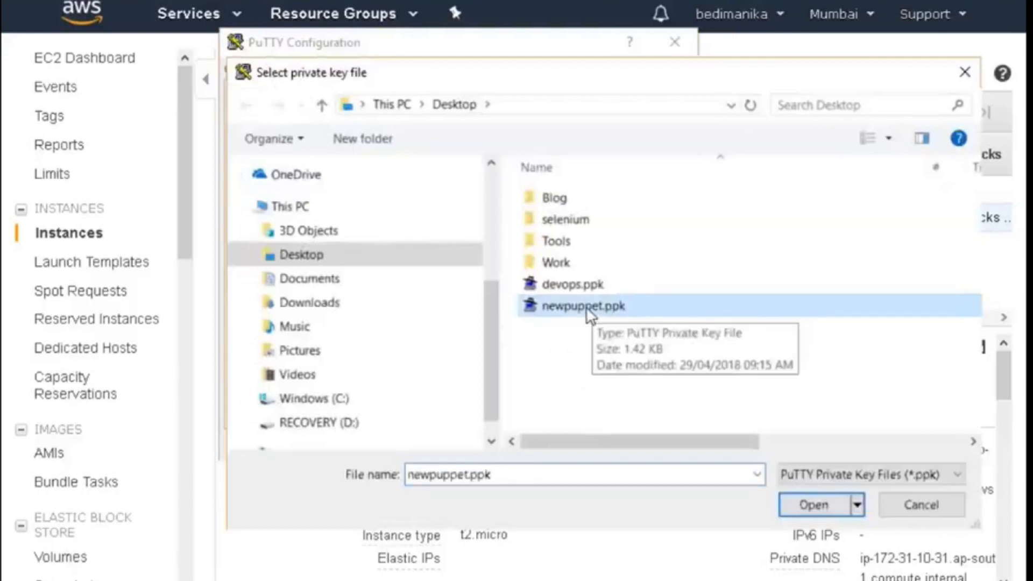
pyautogui.click(814, 506)
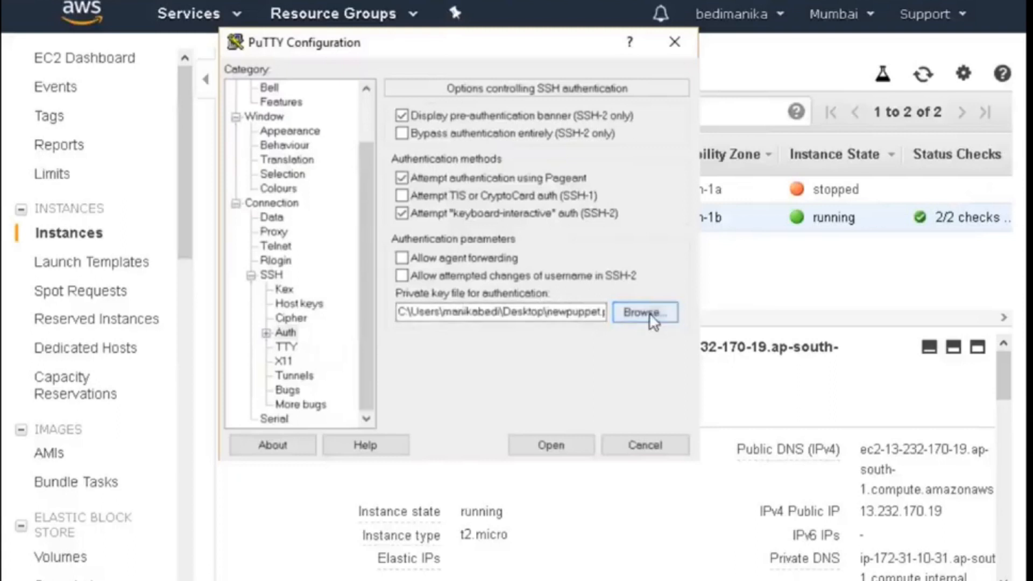
# Step: Open the SSH session to the instance and accept the server's host key into the cache
pyautogui.click(544, 452)
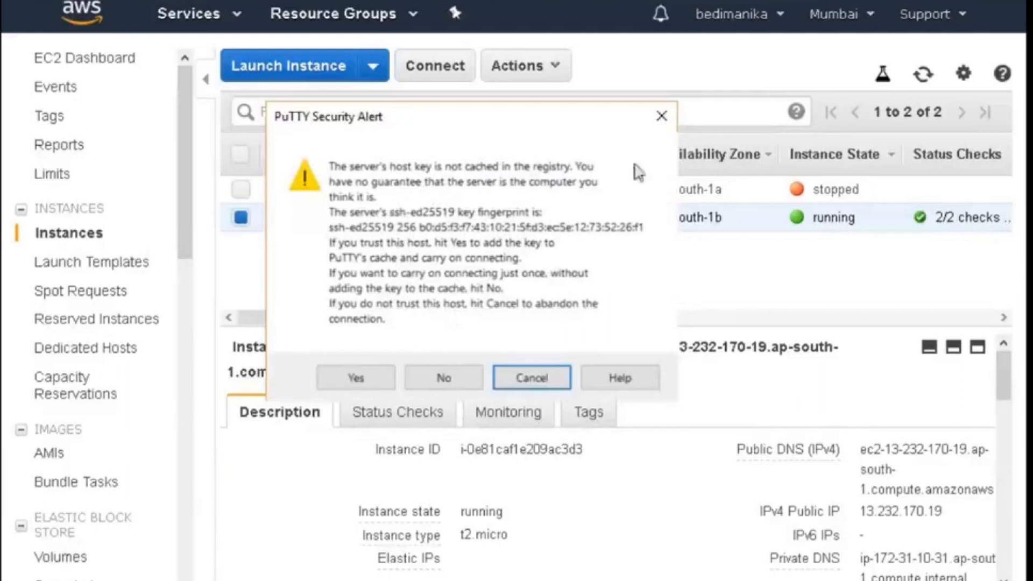
pyautogui.click(357, 382)
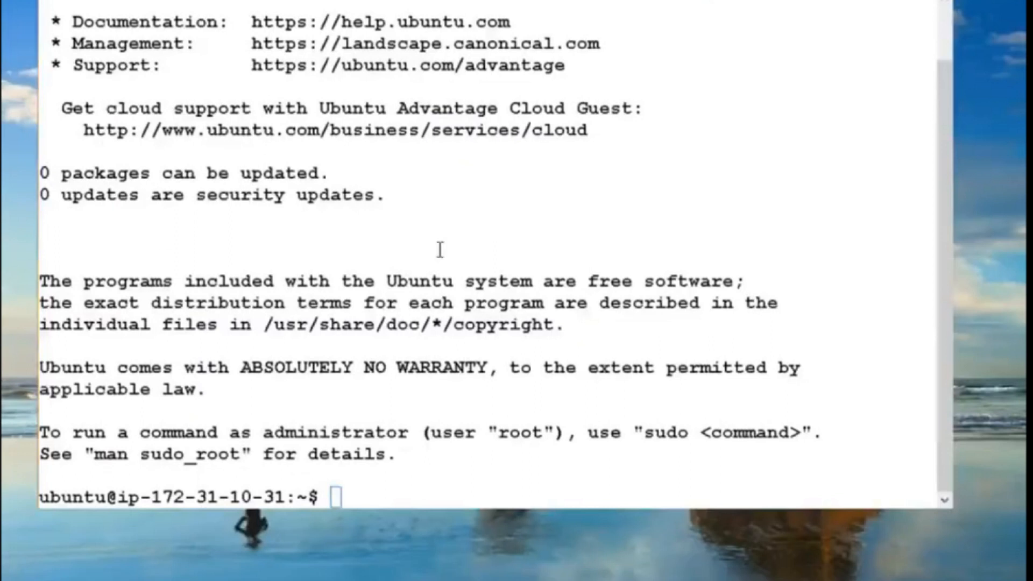
# Step: Clear the terminal screen and refresh the instance's package lists with sudo apt-get update
pyautogui.click(446, 250)
pyautogui.hotkey('ctrl', 'l')
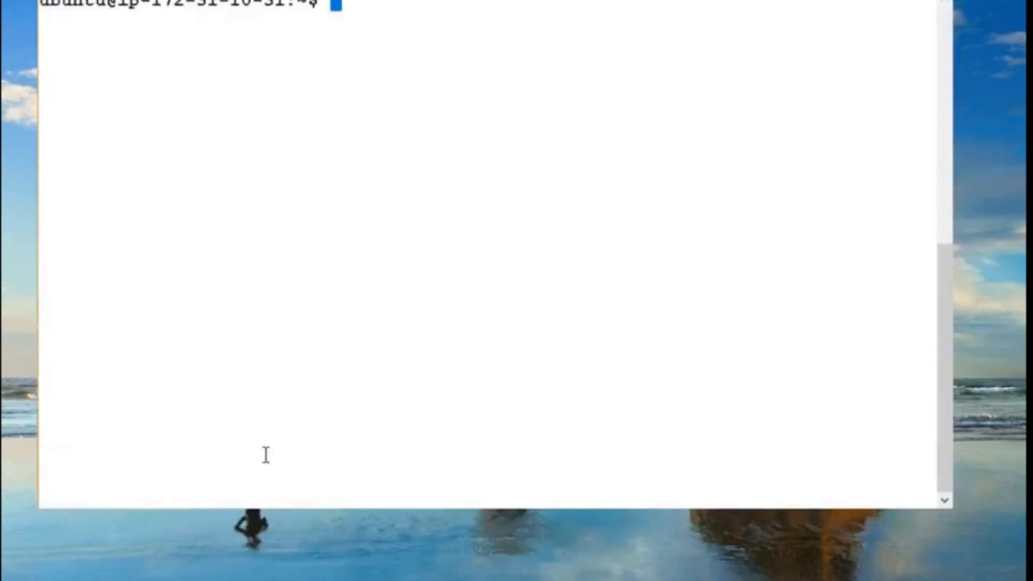
pyautogui.write('sudo apt-get')
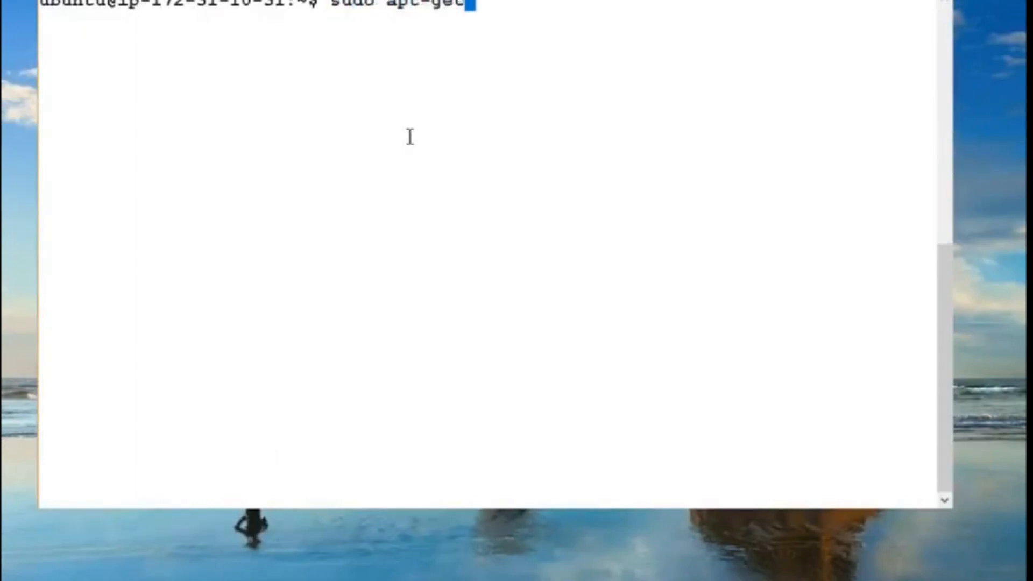
pyautogui.write(' update')
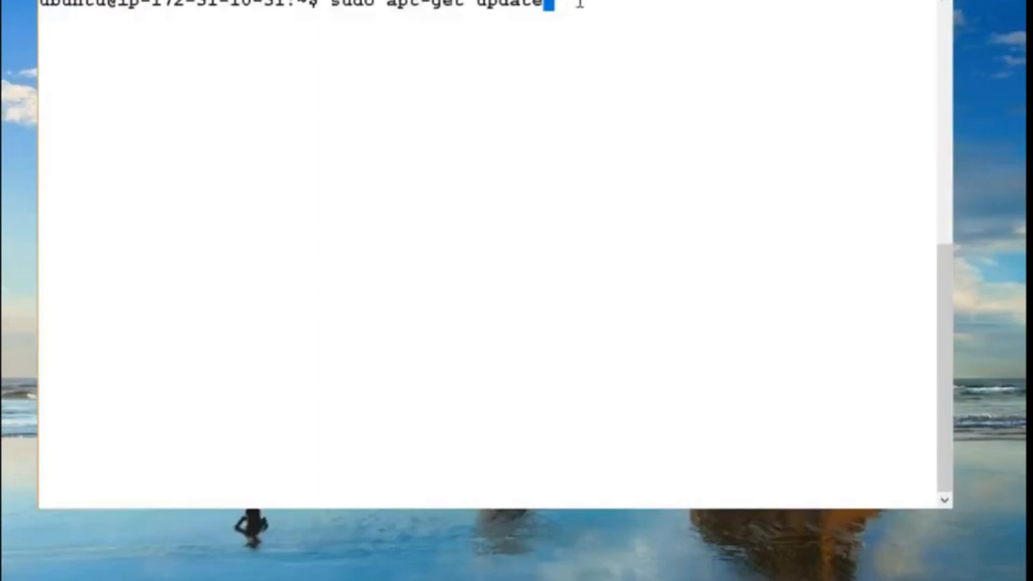
pyautogui.press('Return')
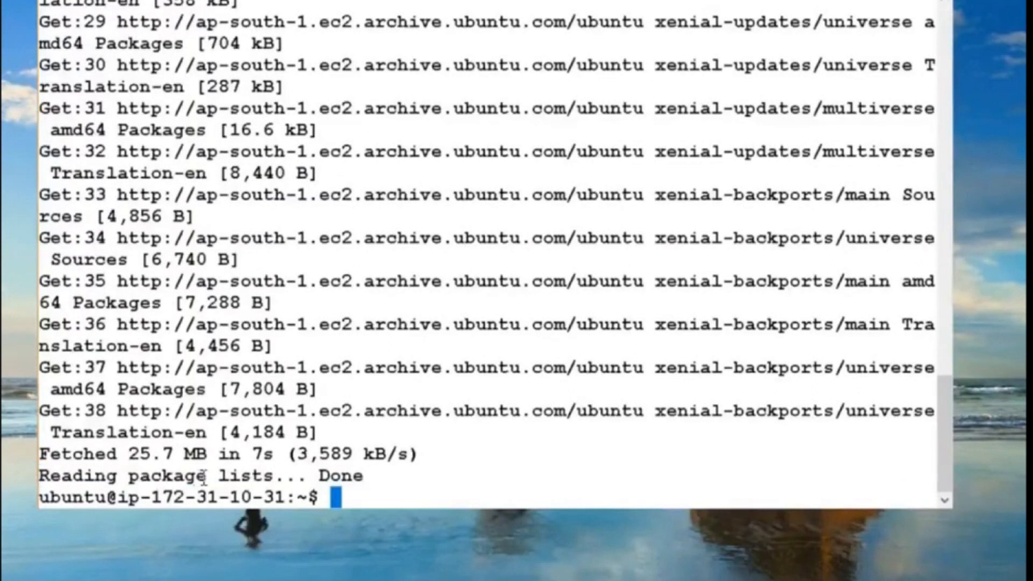
# Step: Install Git on the instance with sudo apt-get install git
pyautogui.moveTo(129, 453); pyautogui.dragTo(401, 475)
pyautogui.click(360, 476)
pyautogui.write('sudo apt-')
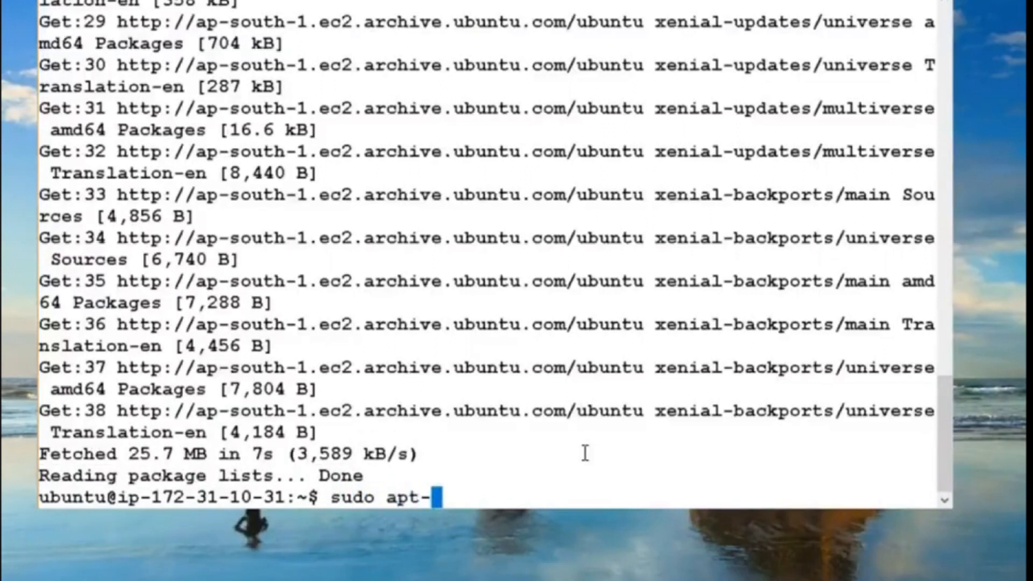
pyautogui.write('get install ')
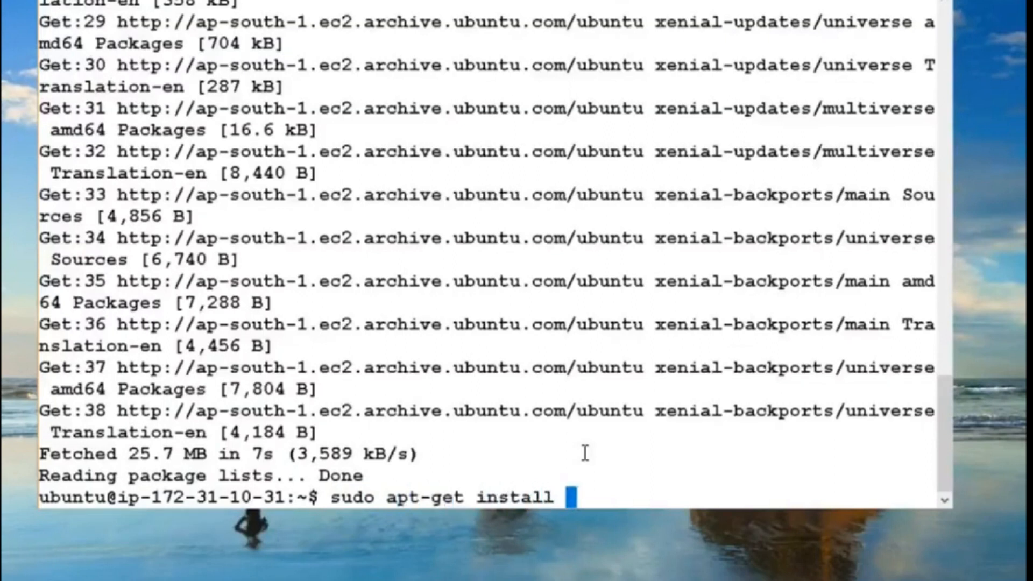
pyautogui.write('git')
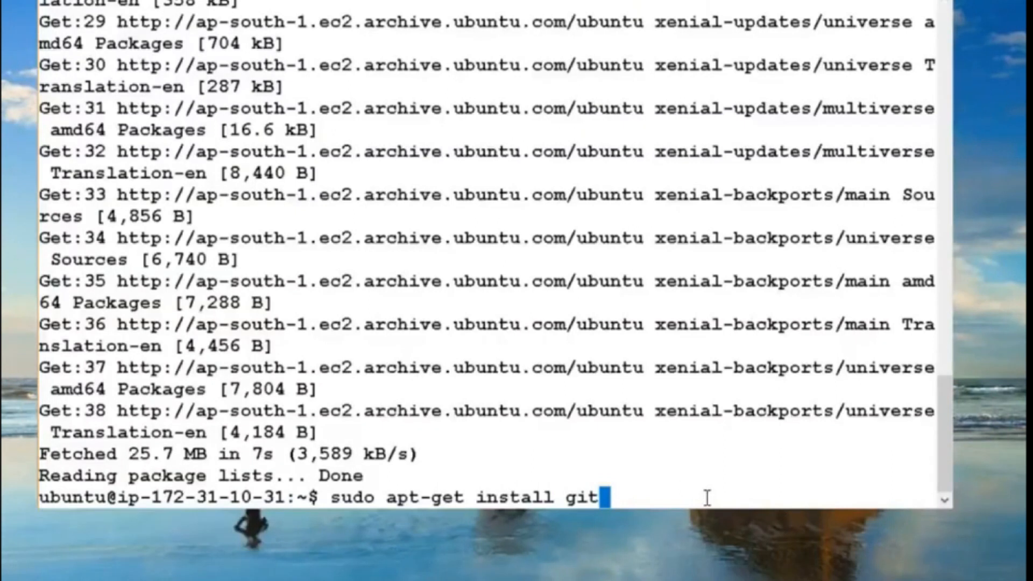
pyautogui.press('Return')
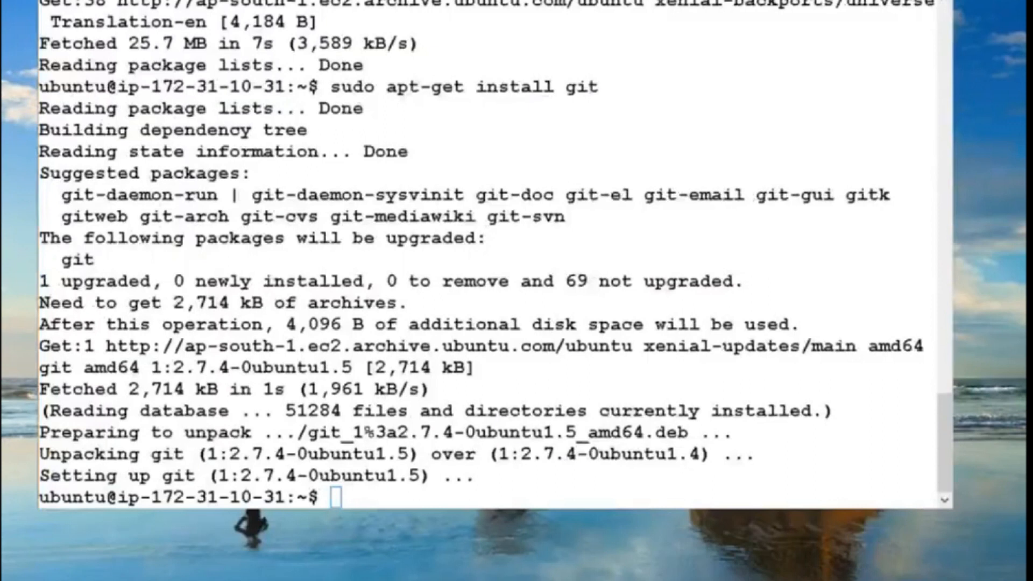
# Step: Check the installed Git version by running git --version, and highlight the reported version line
pyautogui.click(383, 476)
pyautogui.write('git ')
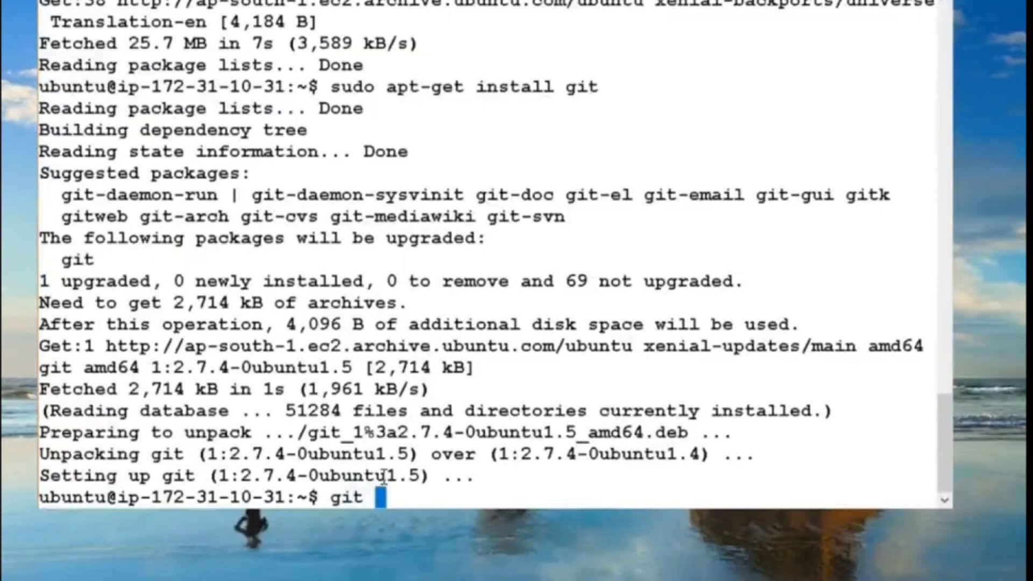
pyautogui.write('--version')
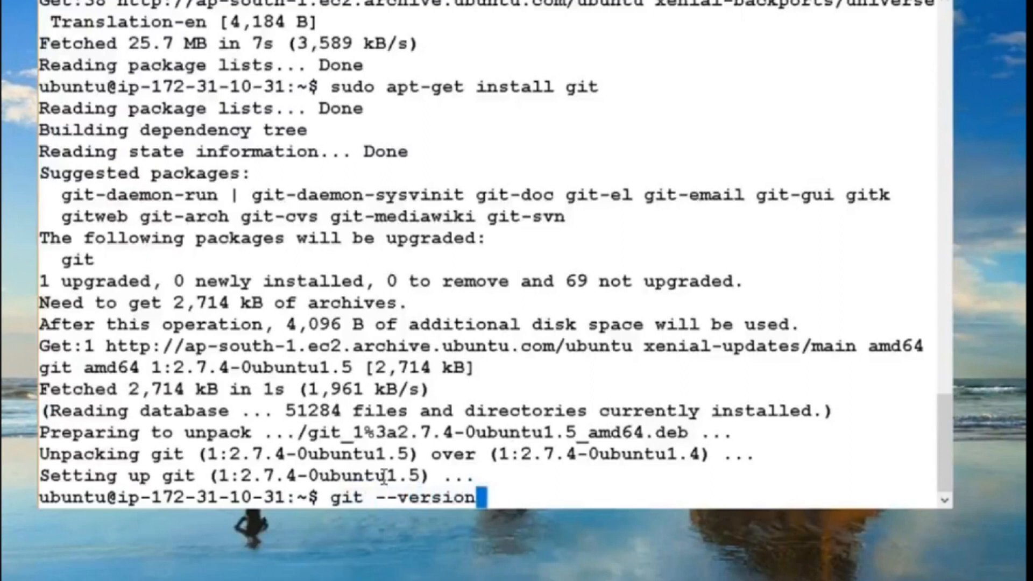
pyautogui.press('Return')
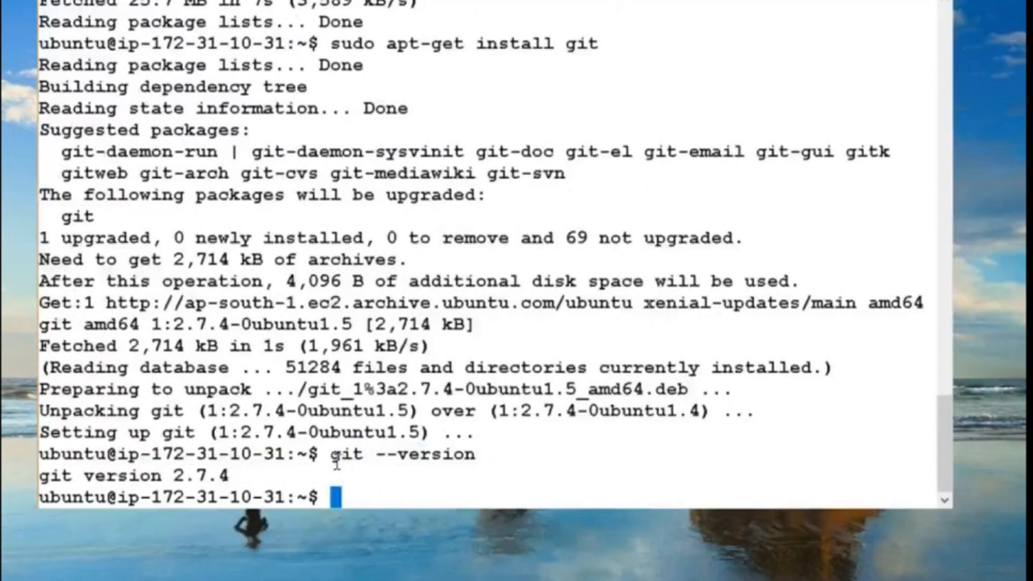
pyautogui.moveTo(42, 475); pyautogui.dragTo(263, 476)
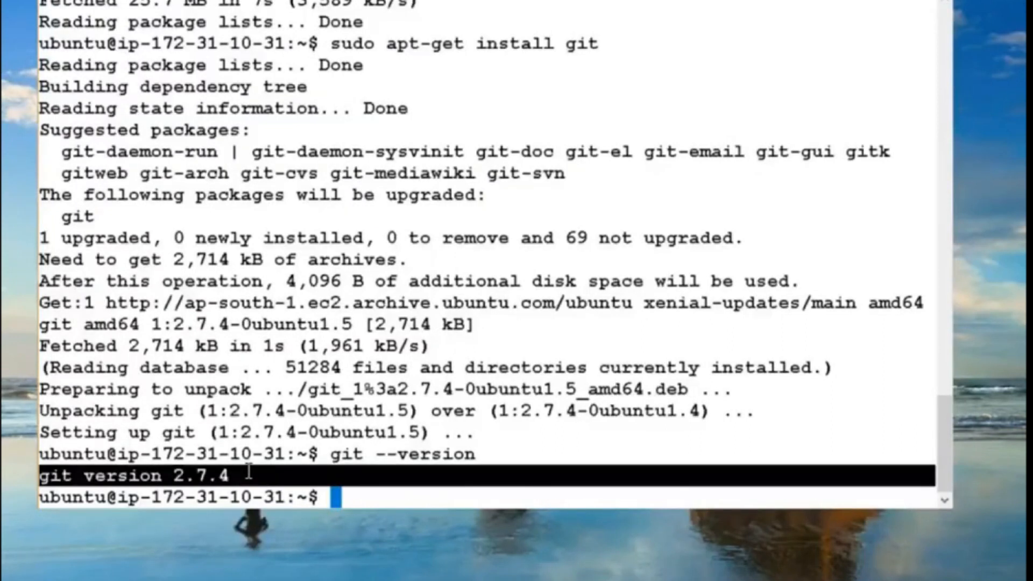
pyautogui.click(401, 498)
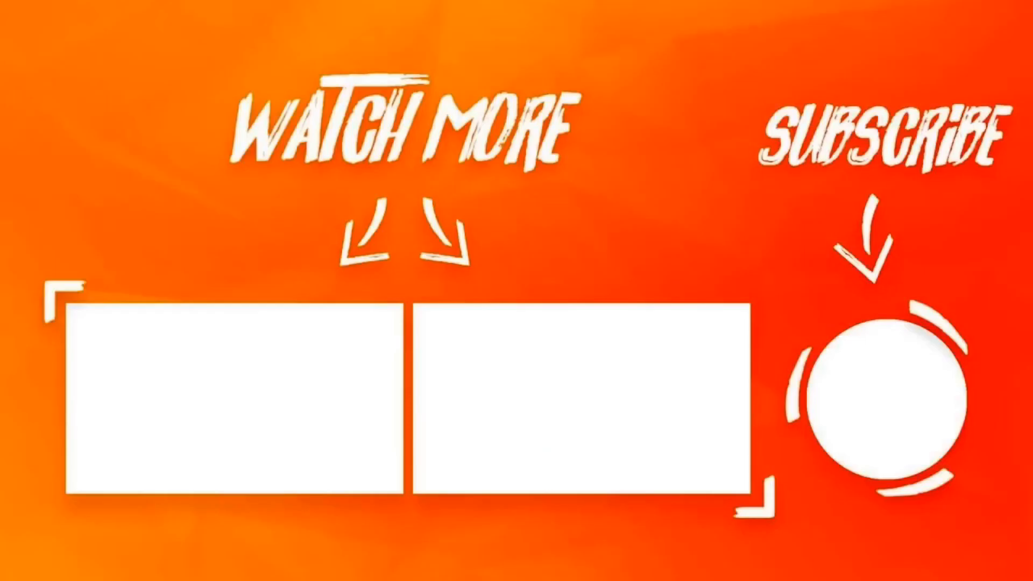